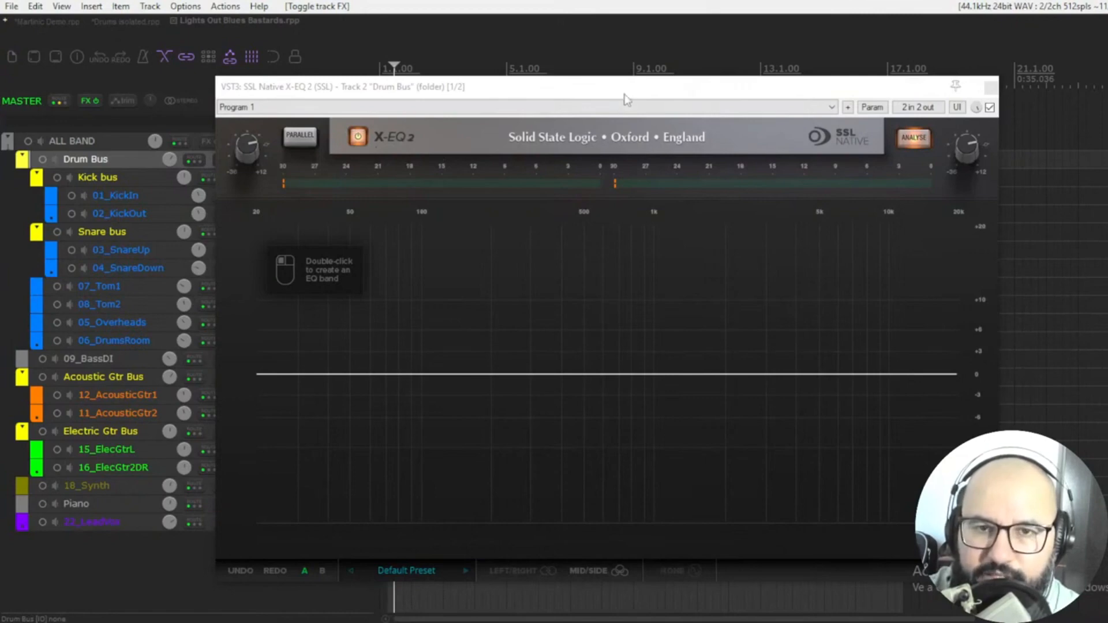
# Reposition the X-EQ 2 plugin window and start playback with the spectrum analyser enabled.
pyautogui.moveTo(626, 97); pyautogui.dragTo(640, 92)
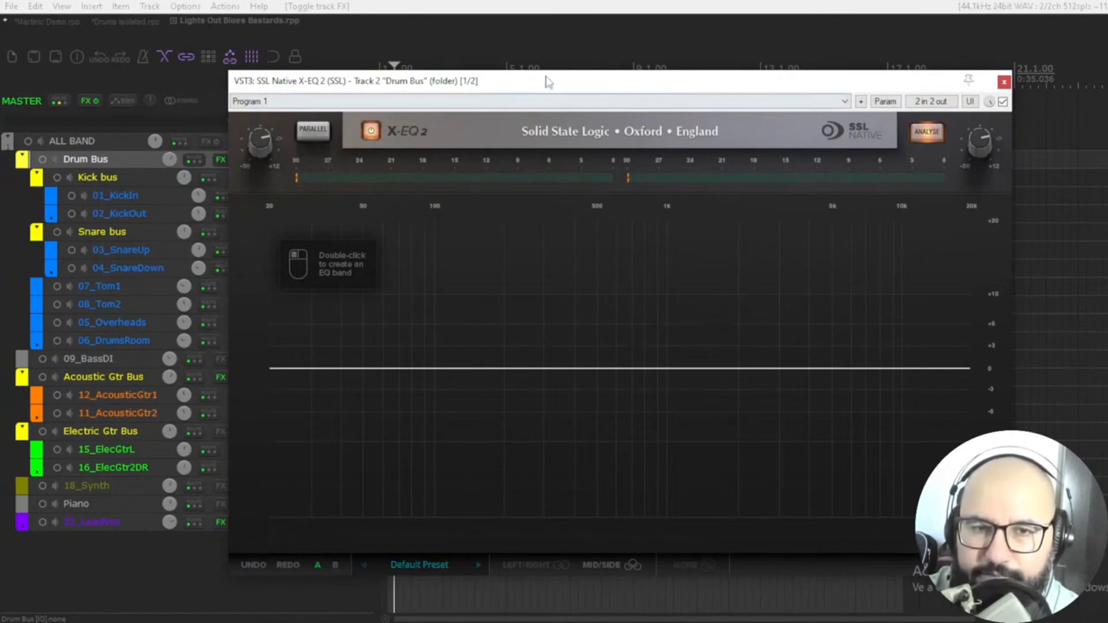
pyautogui.moveTo(547, 81); pyautogui.dragTo(631, 101)
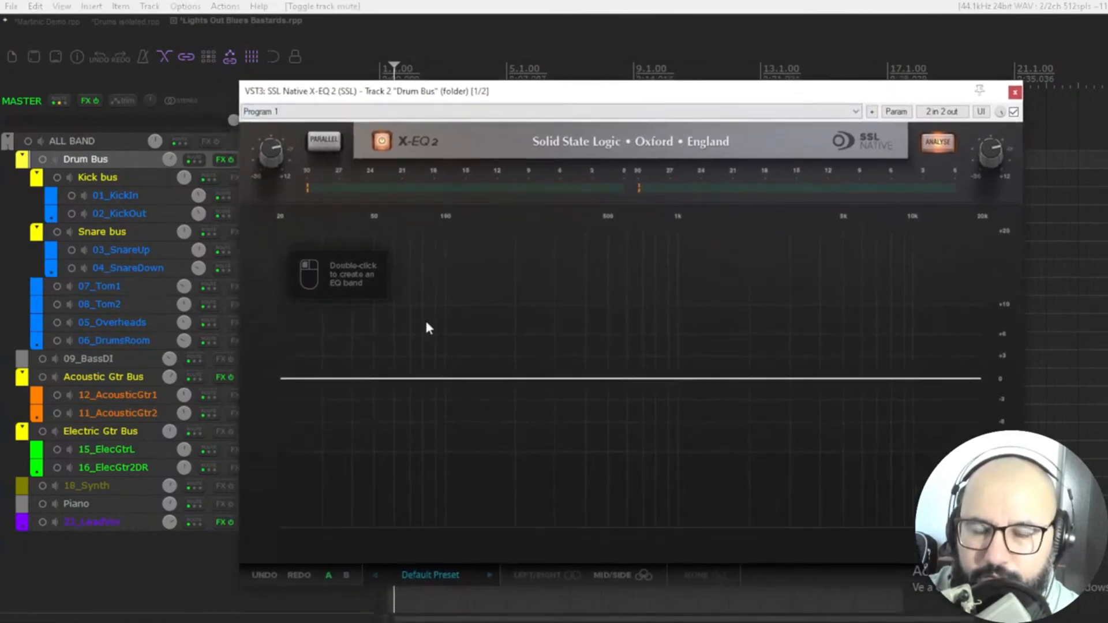
pyautogui.press('space')
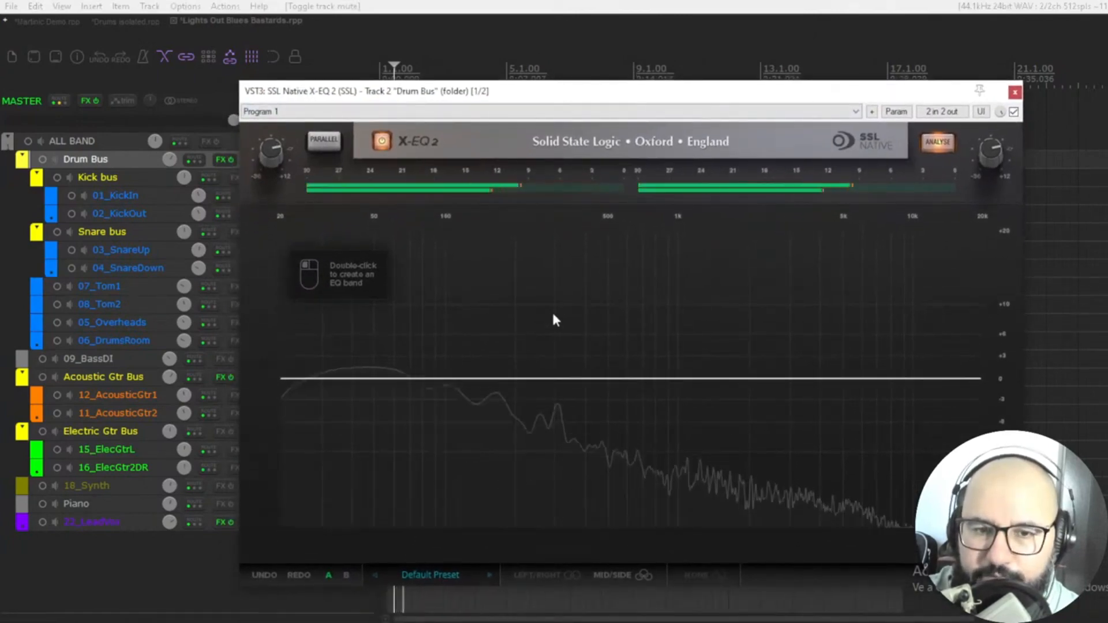
pyautogui.click(937, 146)
pyautogui.click(937, 145)
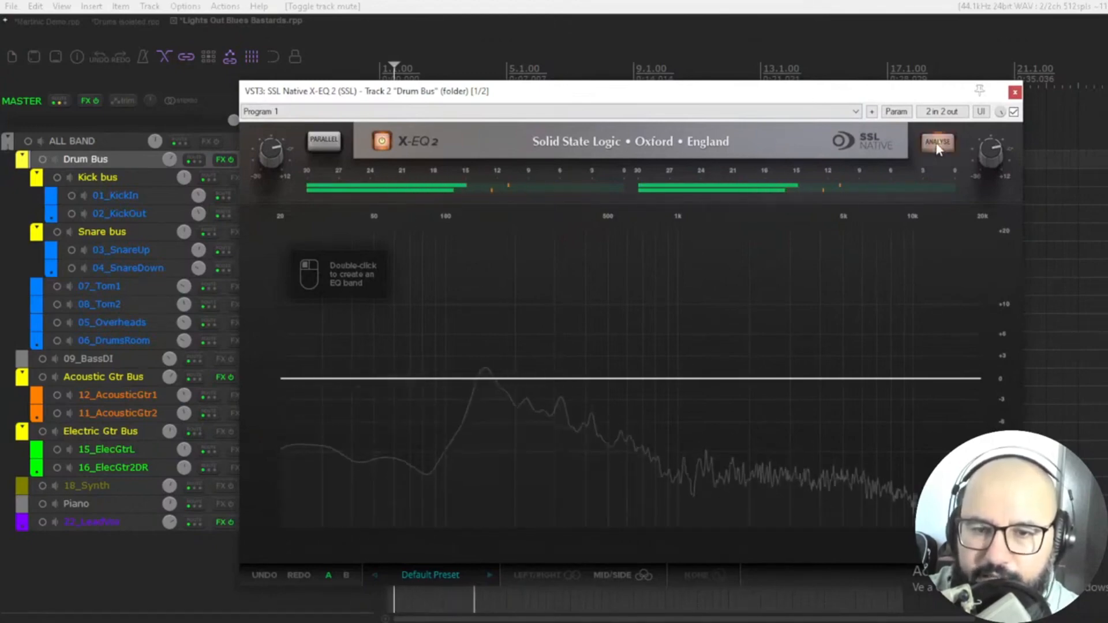
# Create a bell band in the midrange and boost it, trying its gain and Q handles.
pyautogui.doubleClick(653, 378)
pyautogui.moveTo(652, 378); pyautogui.dragTo(655, 350)
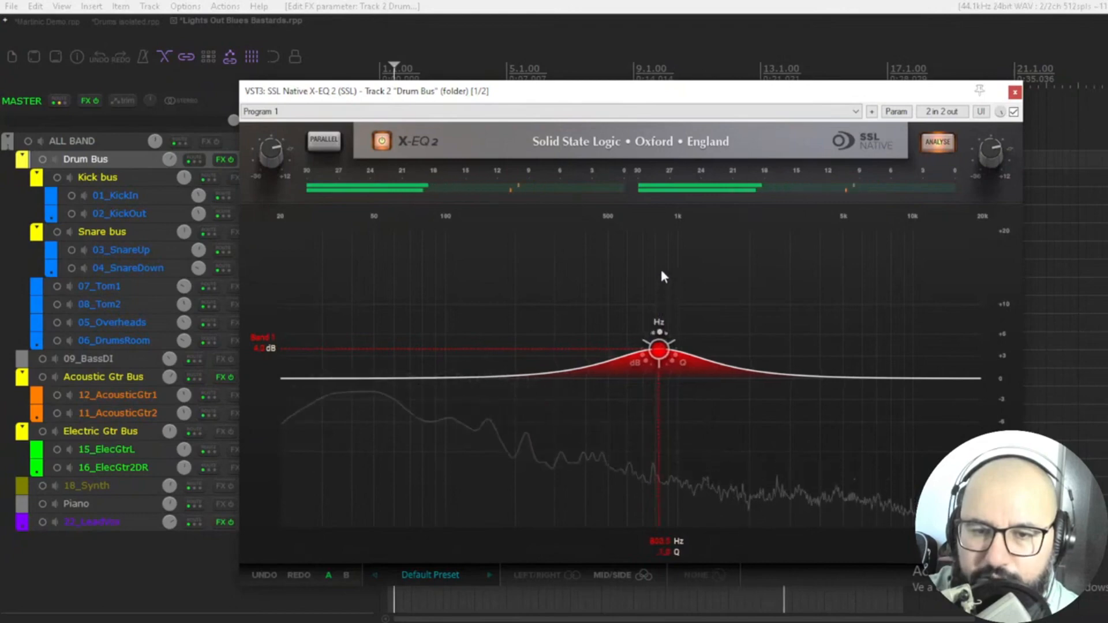
pyautogui.moveTo(660, 330); pyautogui.dragTo(655, 330)
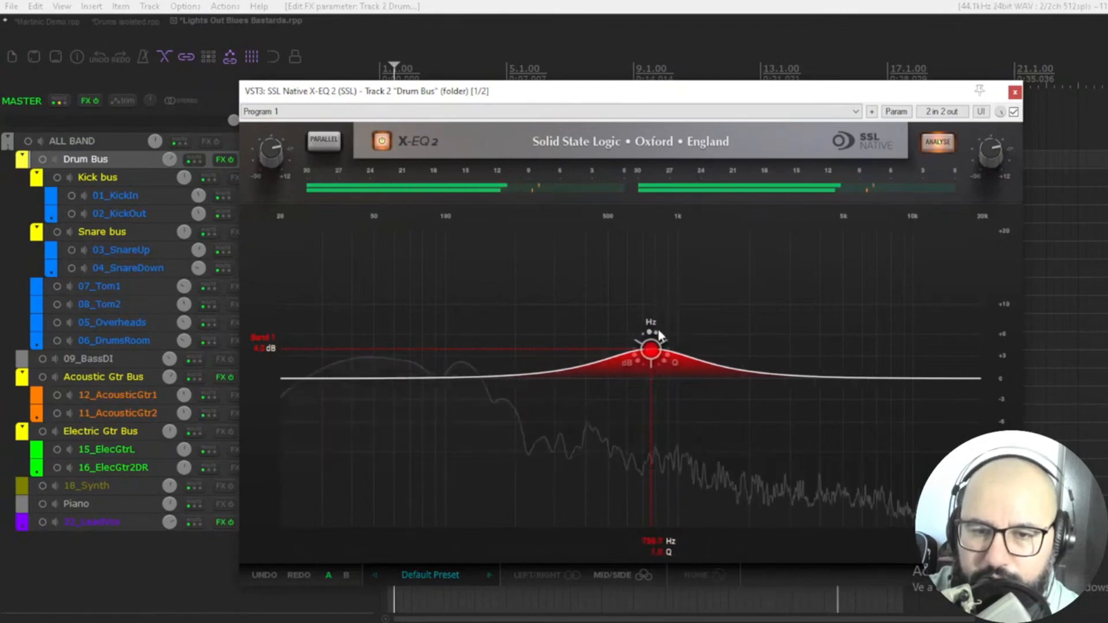
pyautogui.moveTo(669, 370)
pyautogui.moveTo(672, 375); pyautogui.dragTo(673, 452)
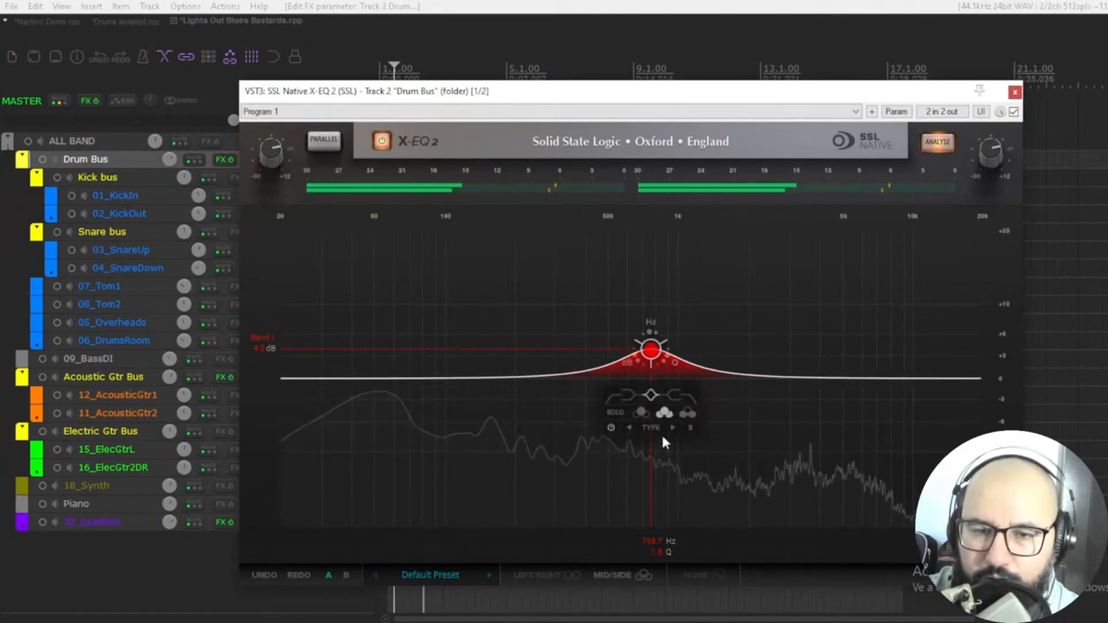
pyautogui.moveTo(630, 359); pyautogui.dragTo(625, 449)
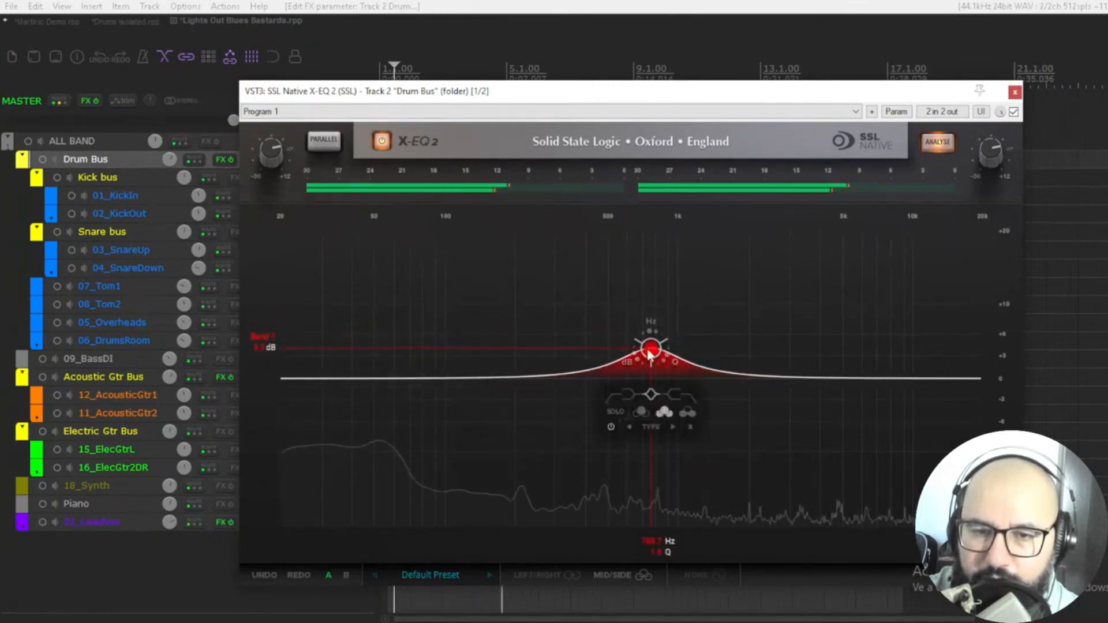
pyautogui.moveTo(651, 344); pyautogui.dragTo(668, 334)
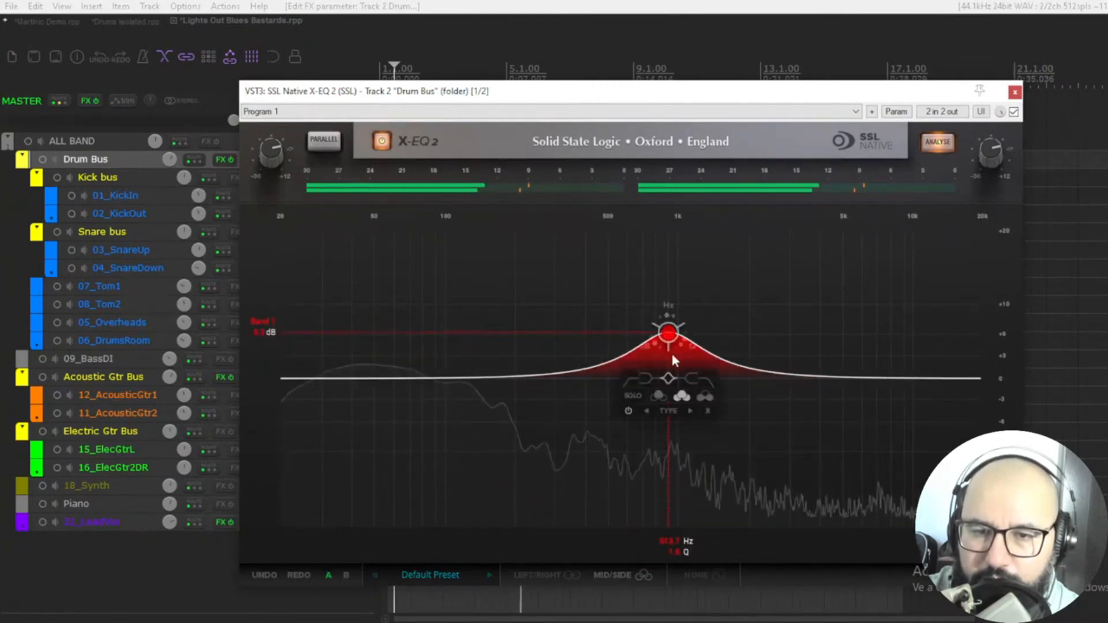
# Try switching the band to low shelf and then to high shelf.
pyautogui.click(648, 379)
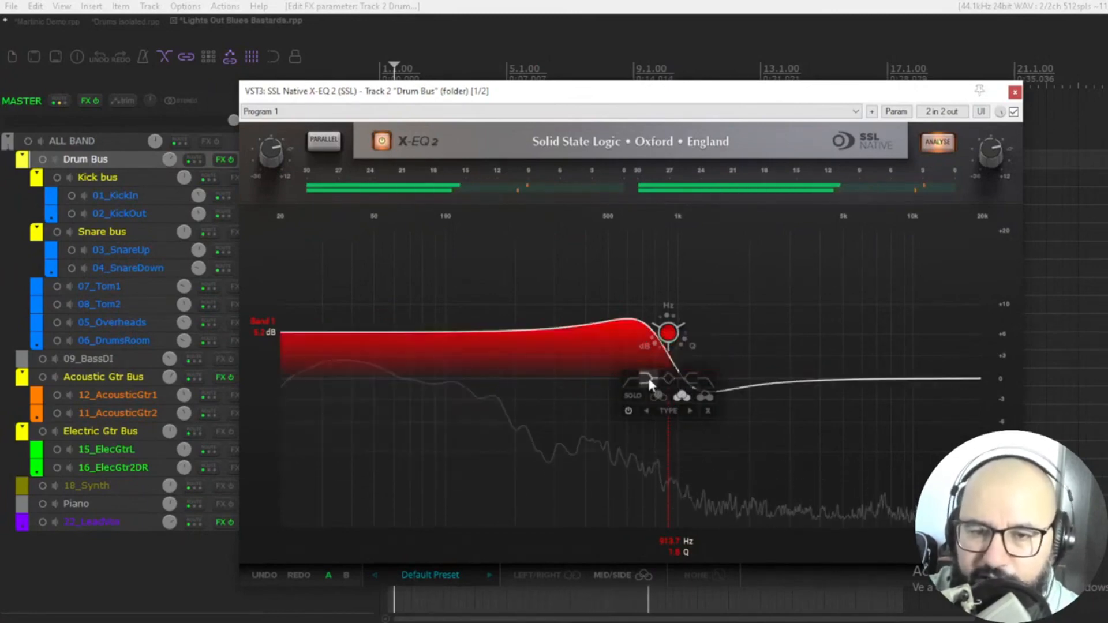
pyautogui.click(691, 379)
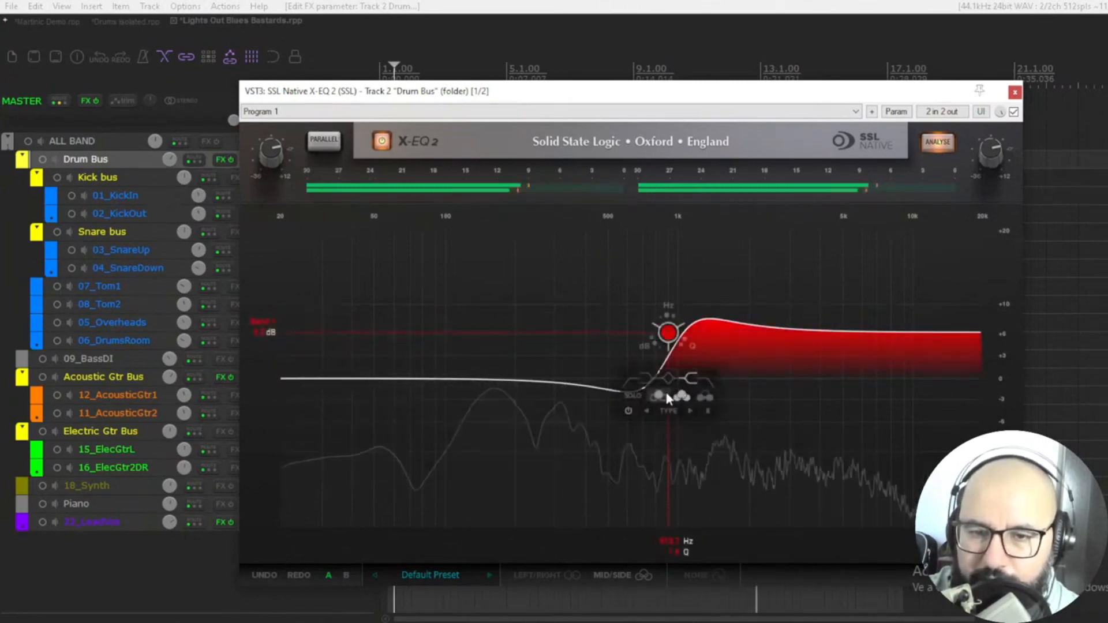
pyautogui.moveTo(668, 333); pyautogui.dragTo(667, 338)
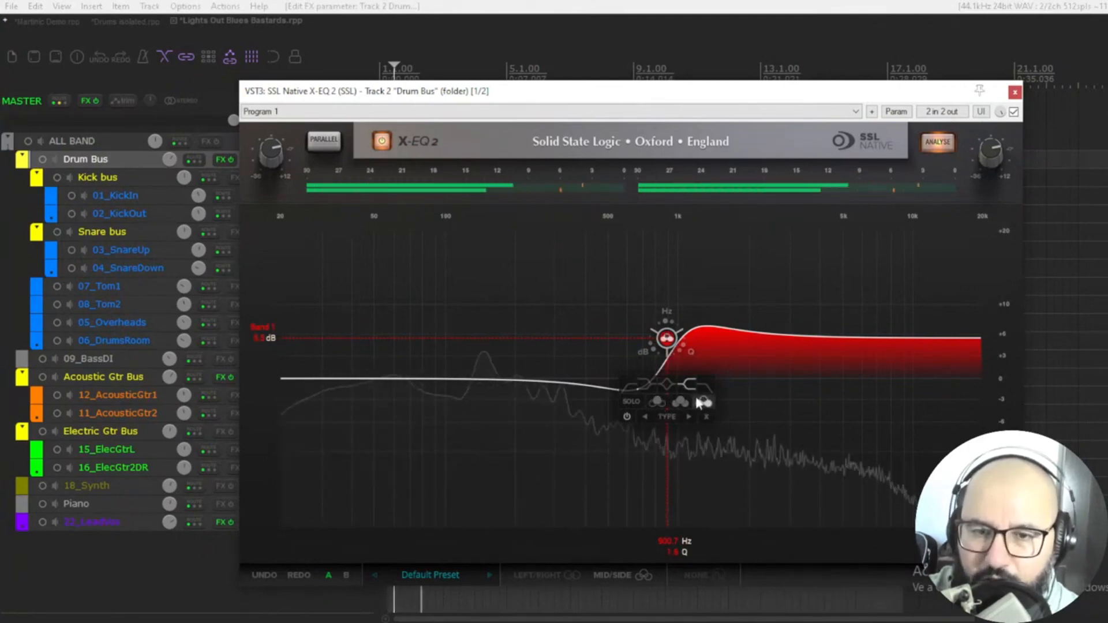
# Toggle solo on the band and delete the band.
pyautogui.click(635, 403)
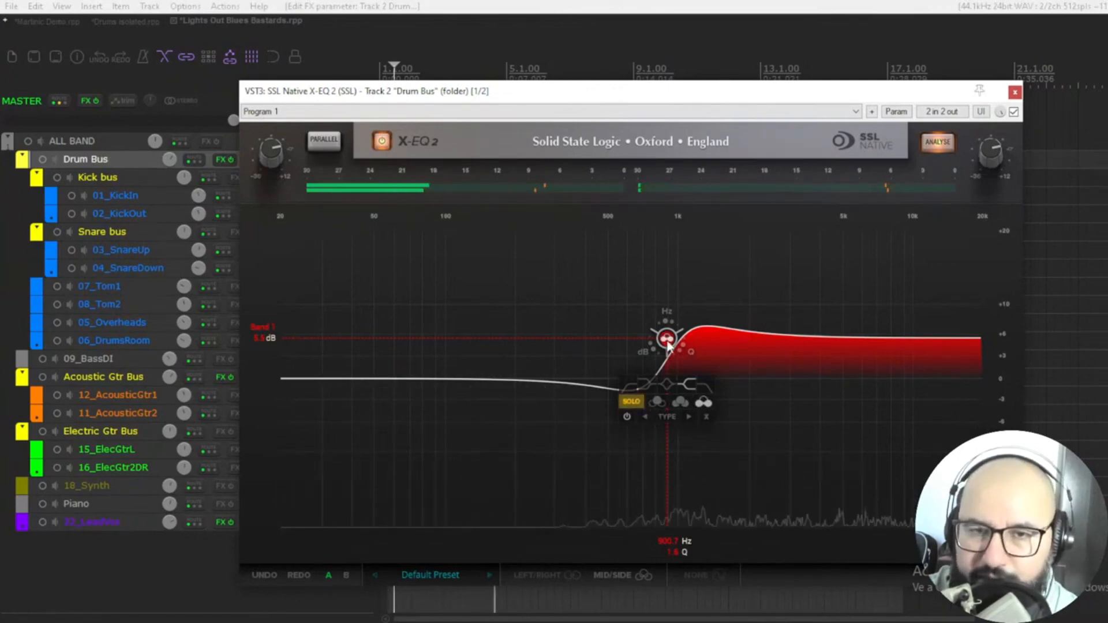
pyautogui.click(632, 403)
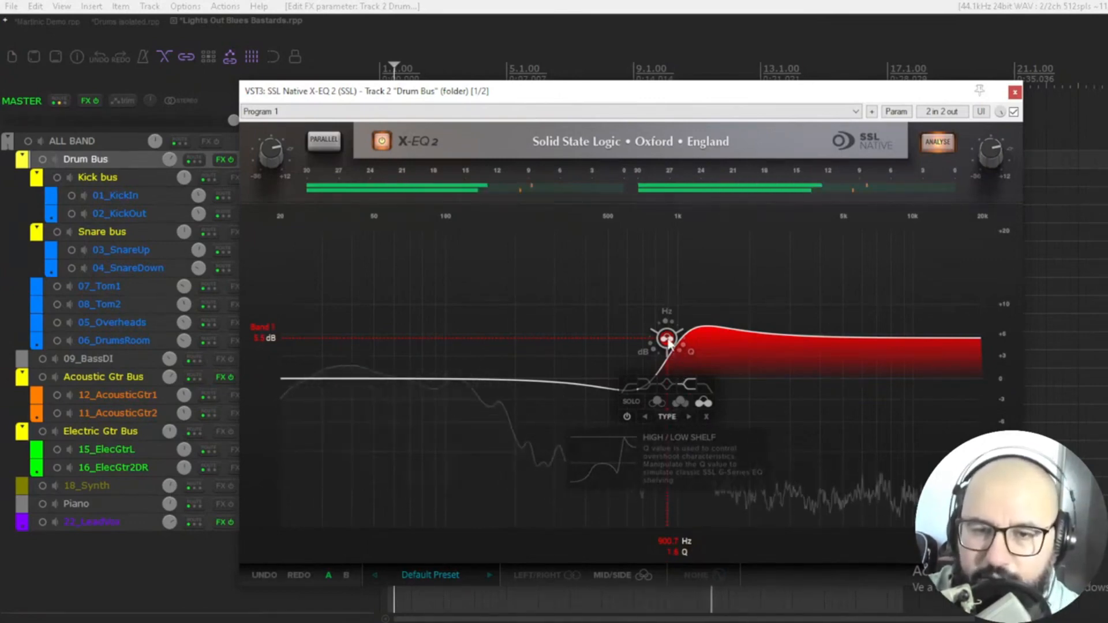
pyautogui.click(705, 418)
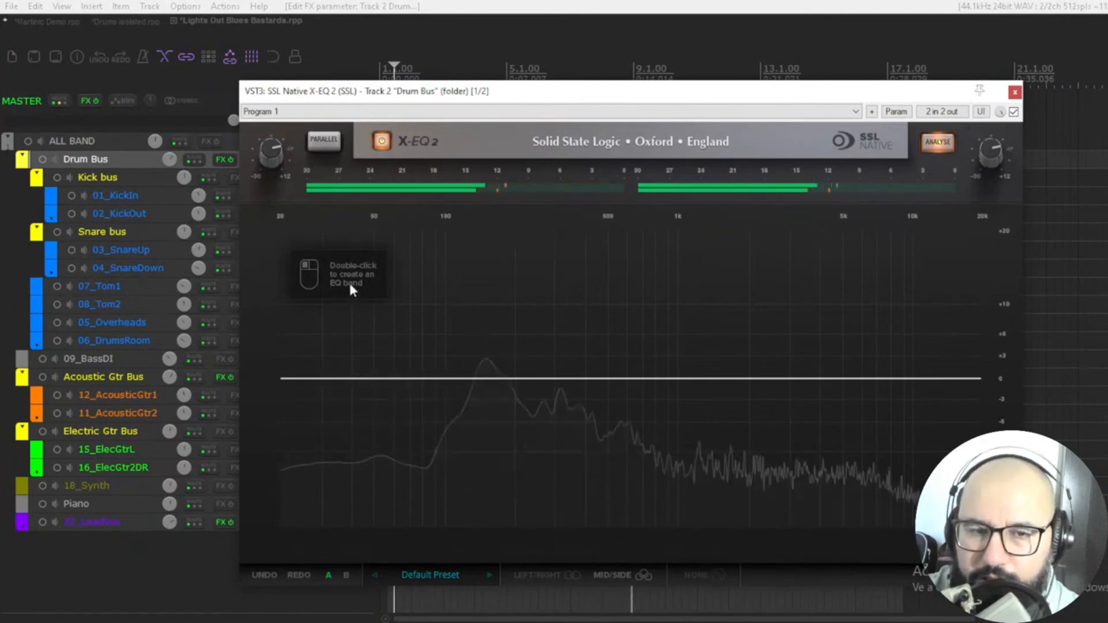
# Stop playback, reposition the plugin window, and restart playback.
pyautogui.press('space')
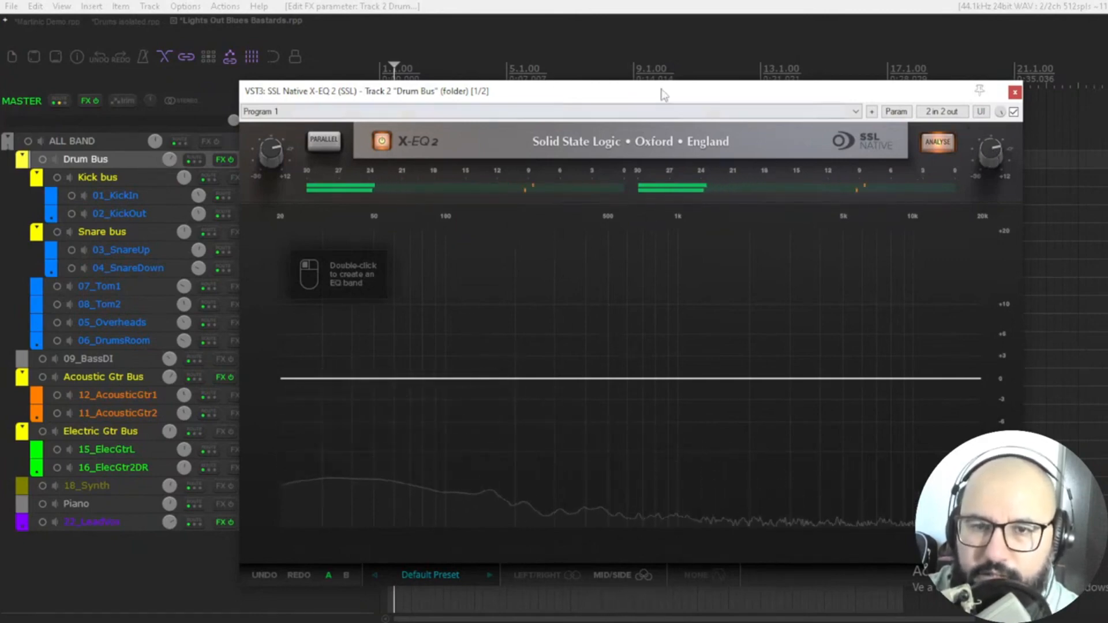
pyautogui.moveTo(664, 93); pyautogui.dragTo(690, 143)
pyautogui.click(364, 101)
pyautogui.moveTo(577, 143); pyautogui.dragTo(554, 92)
pyautogui.moveTo(628, 92); pyautogui.dragTo(635, 93)
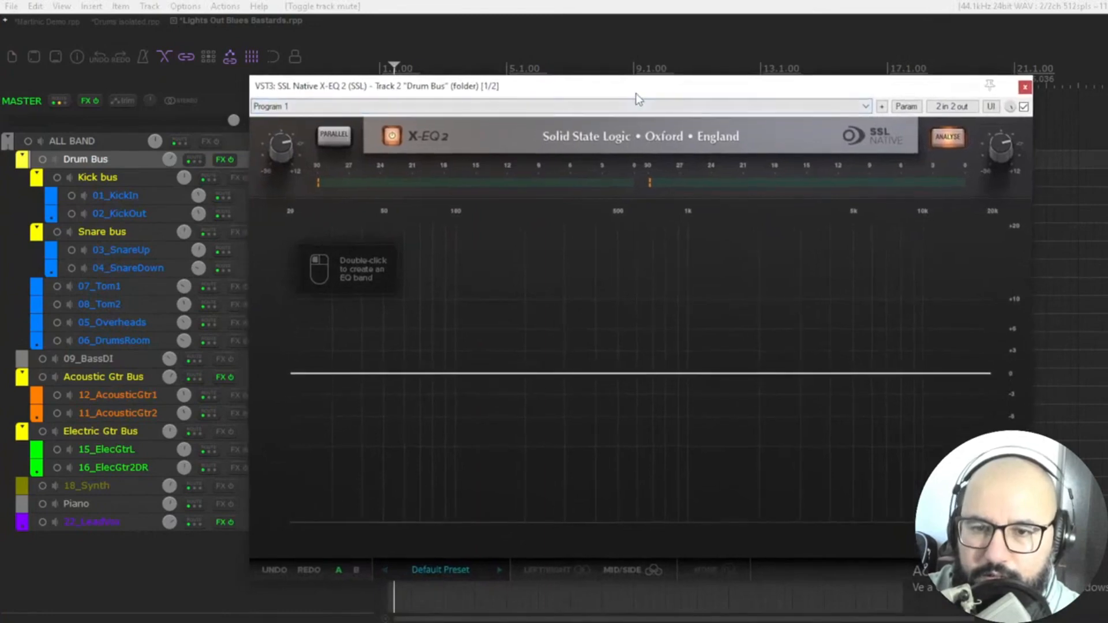
pyautogui.press('space')
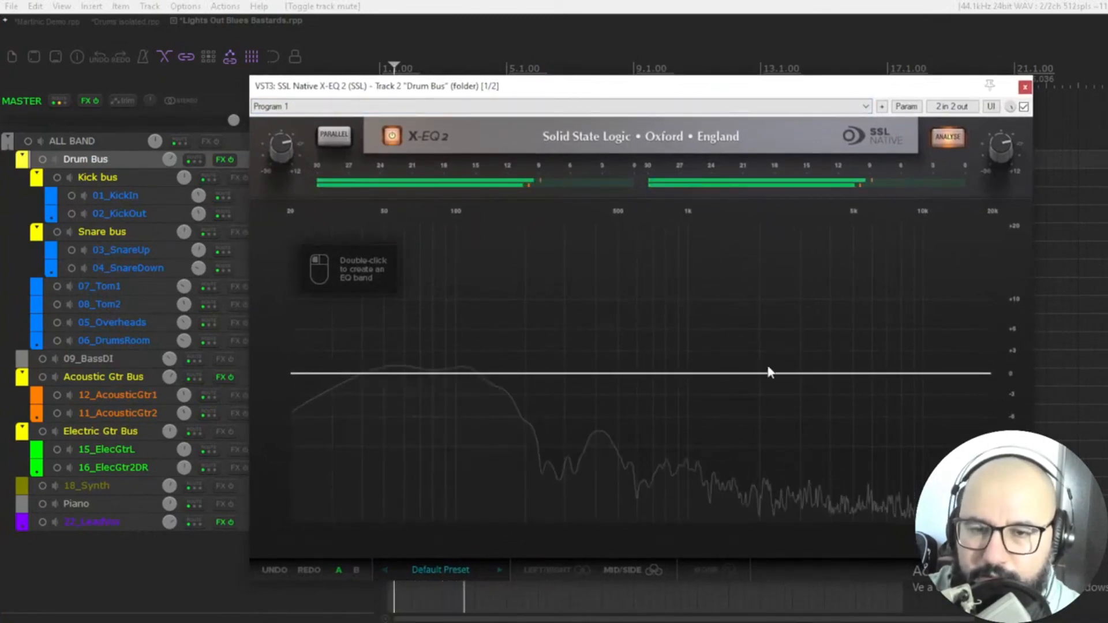
# Add a high-shelf band at about 3.4 kHz with a moderate boost.
pyautogui.doubleClick(840, 376)
pyautogui.moveTo(840, 377); pyautogui.dragTo(842, 349)
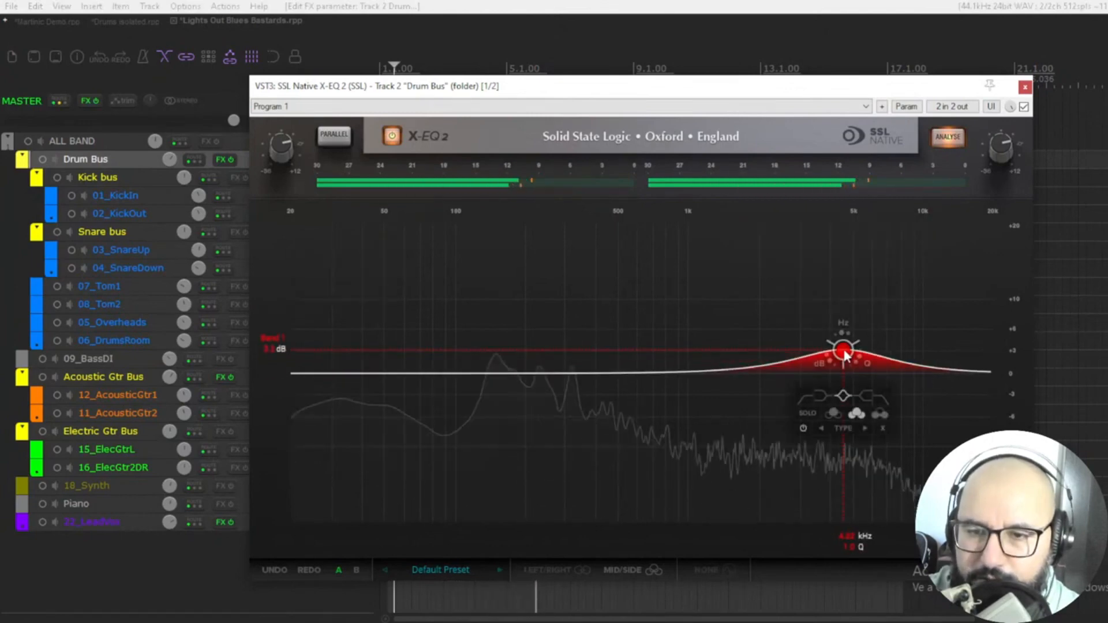
pyautogui.click(865, 394)
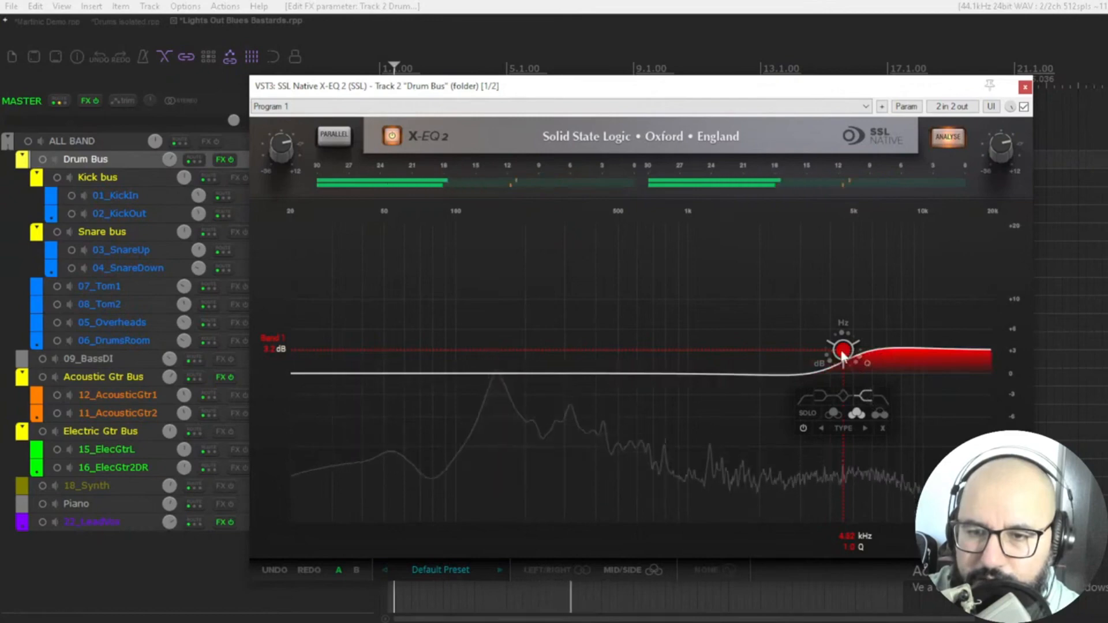
pyautogui.moveTo(843, 350); pyautogui.dragTo(810, 311)
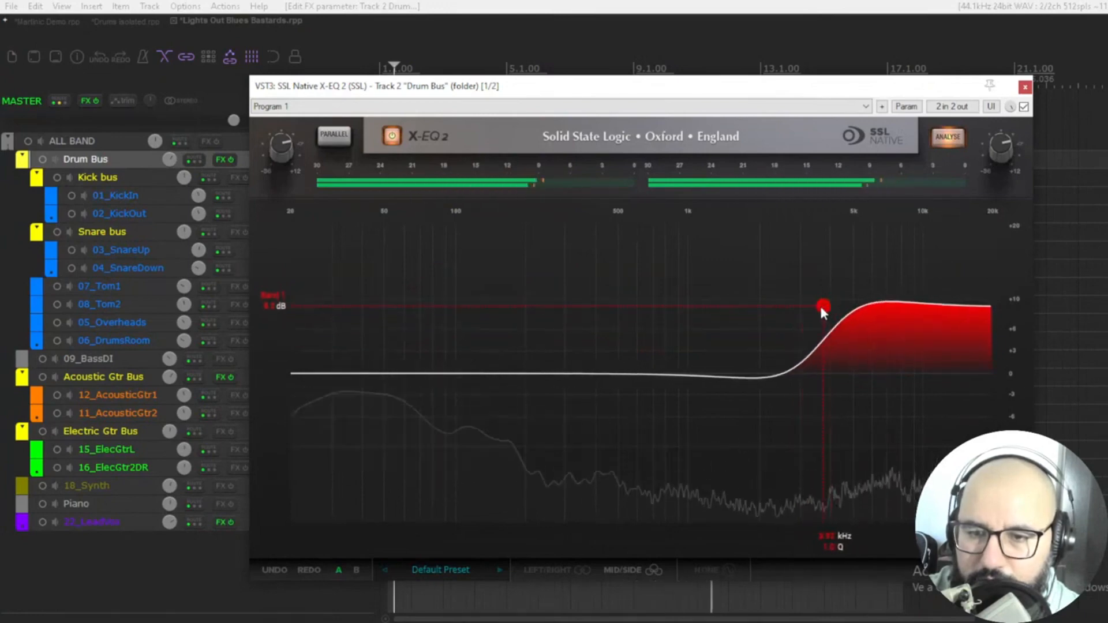
pyautogui.moveTo(822, 306); pyautogui.dragTo(812, 335)
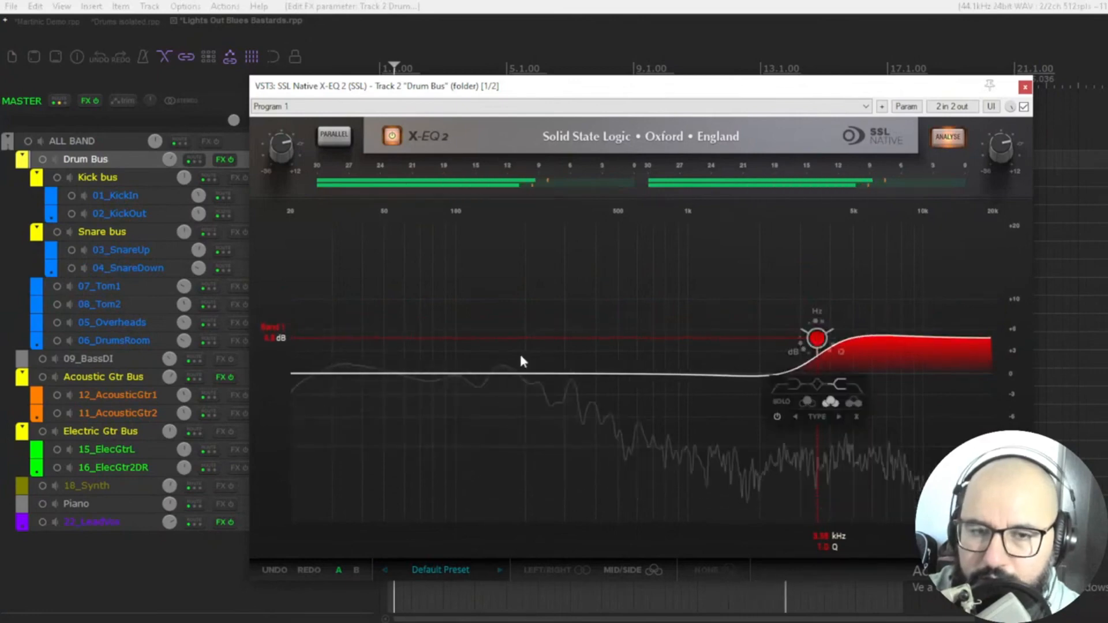
# Add a bell band around 83 Hz boosted about 2.8 dB.
pyautogui.doubleClick(422, 375)
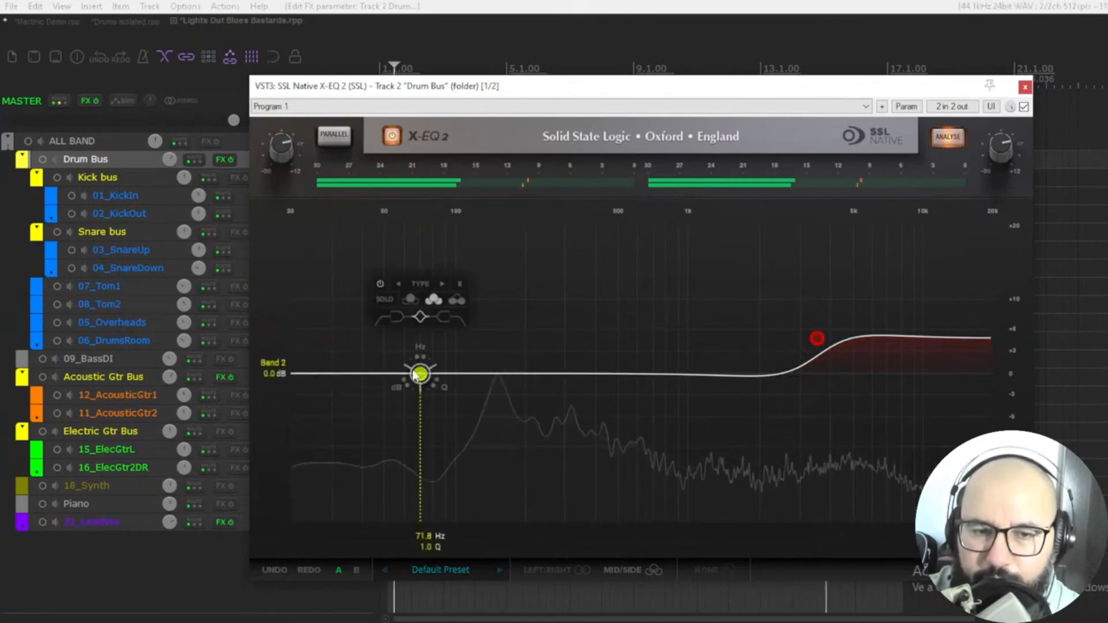
pyautogui.moveTo(431, 381)
pyautogui.mouseDown()
pyautogui.moveTo(406, 359)
pyautogui.moveTo(408, 334)
pyautogui.moveTo(442, 343)
pyautogui.moveTo(437, 364)
pyautogui.mouseUp()
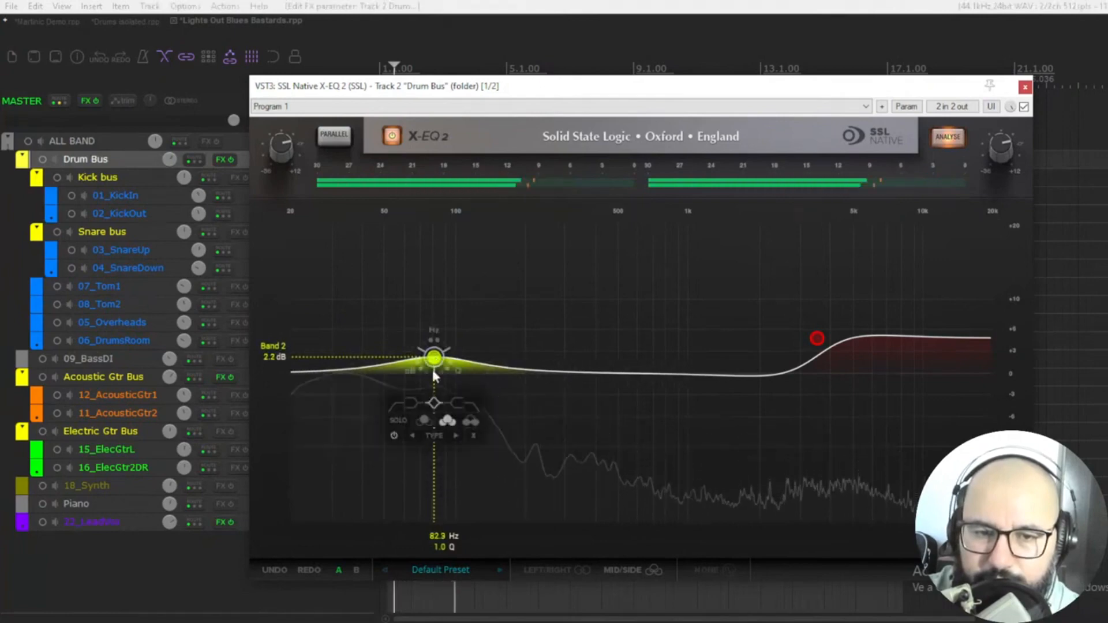
pyautogui.moveTo(435, 363)
pyautogui.mouseDown()
pyautogui.moveTo(444, 348)
pyautogui.moveTo(437, 369)
pyautogui.mouseUp()
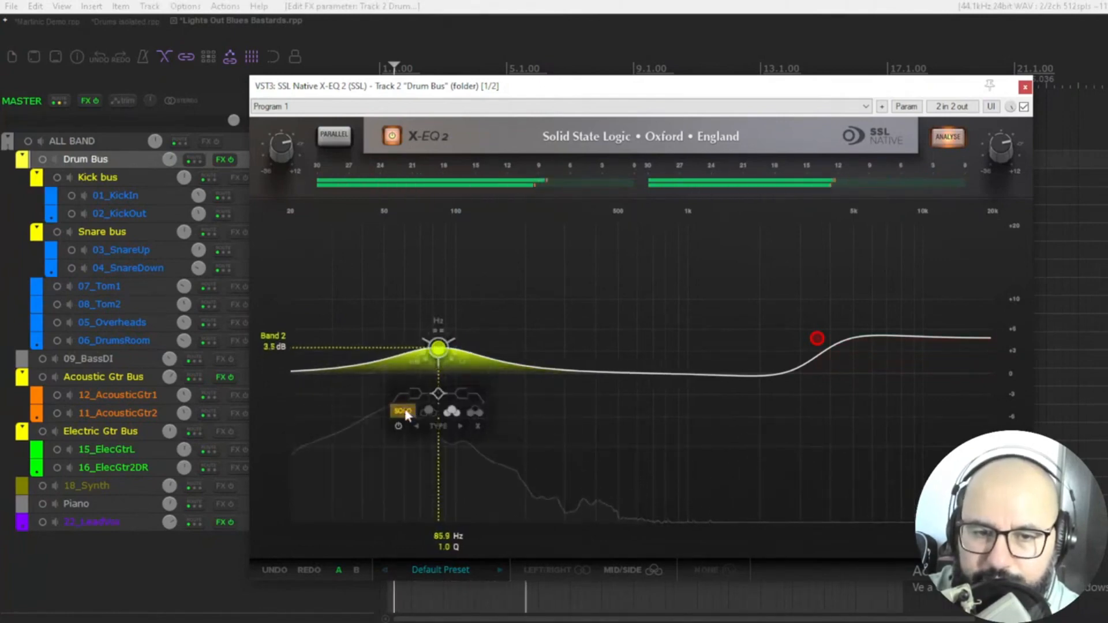
pyautogui.moveTo(441, 354); pyautogui.dragTo(438, 361)
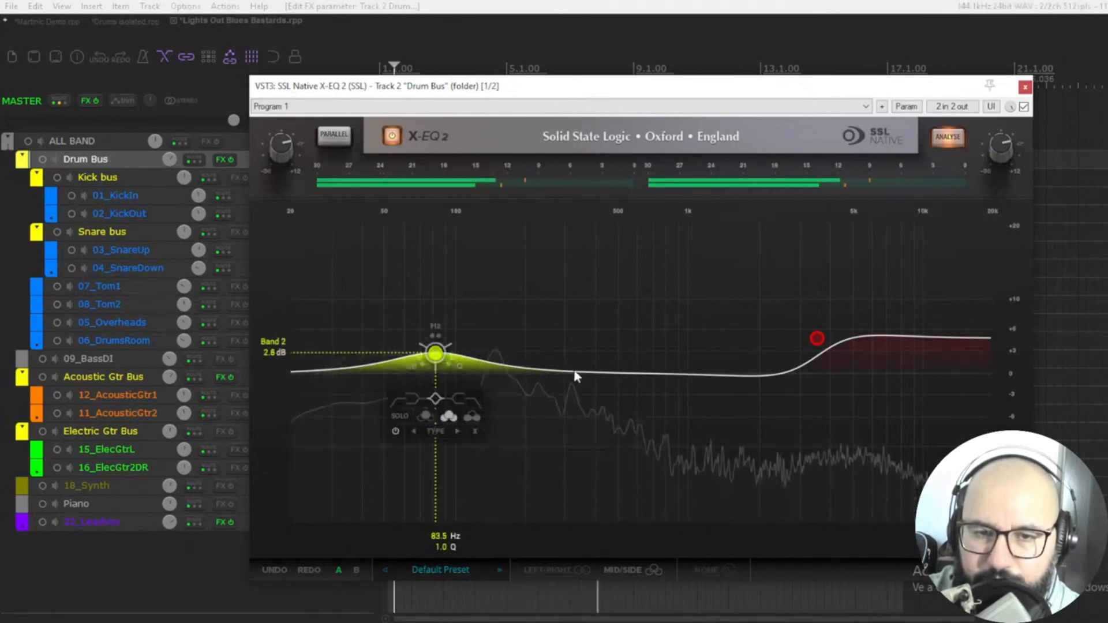
# Add a bell cut around 505 Hz of about -4.9 dB and toggle its solo.
pyautogui.doubleClick(598, 375)
pyautogui.moveTo(599, 378); pyautogui.dragTo(614, 398)
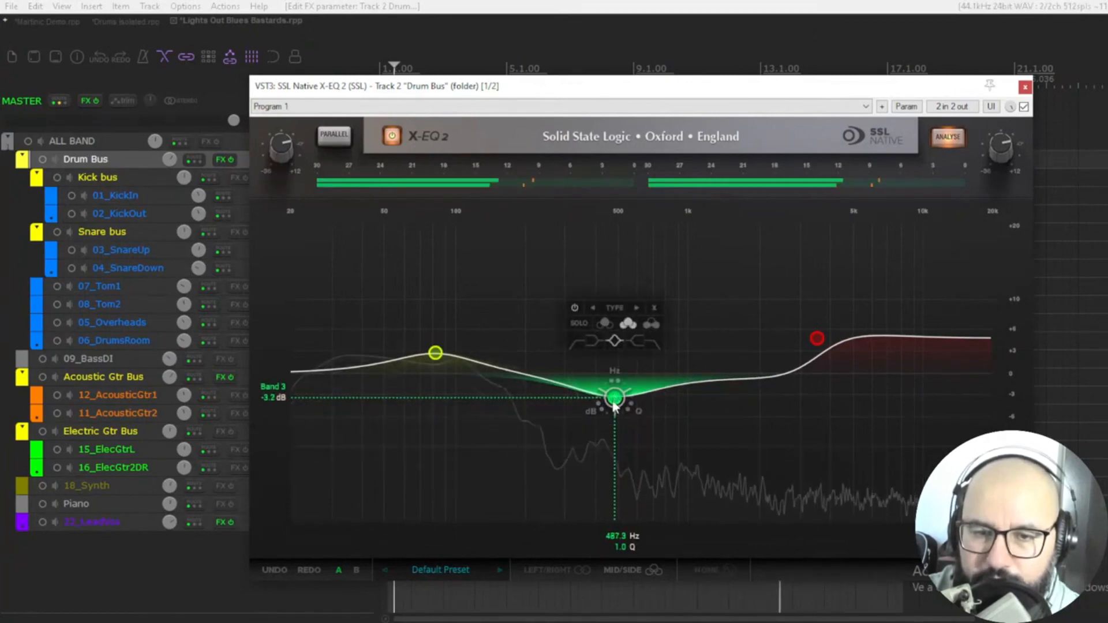
pyautogui.moveTo(616, 407); pyautogui.dragTo(617, 416)
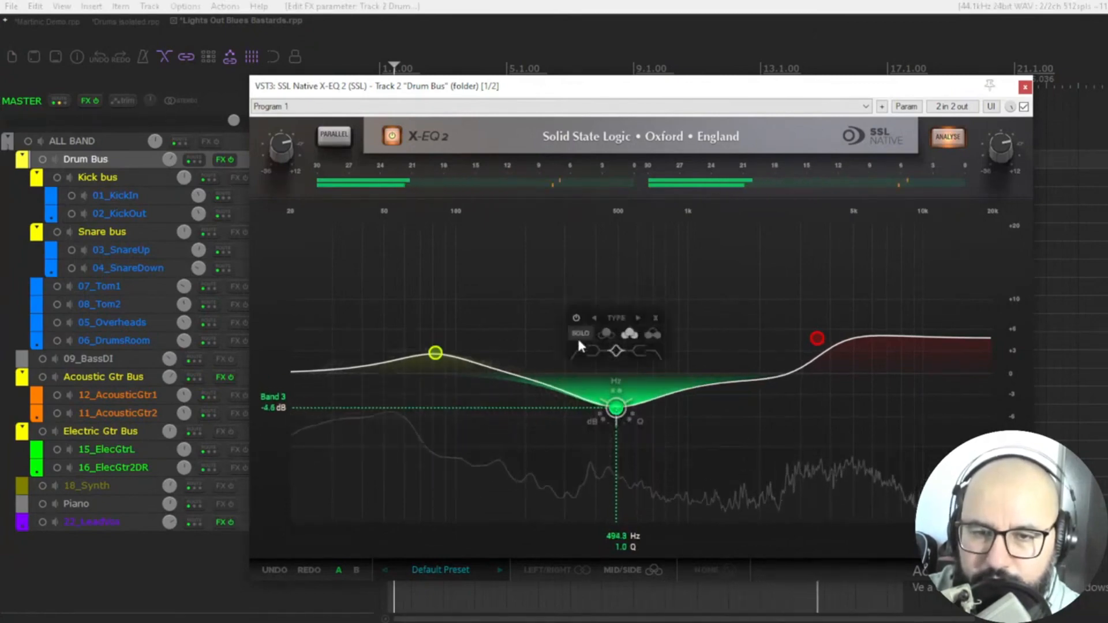
pyautogui.moveTo(616, 408); pyautogui.dragTo(619, 417)
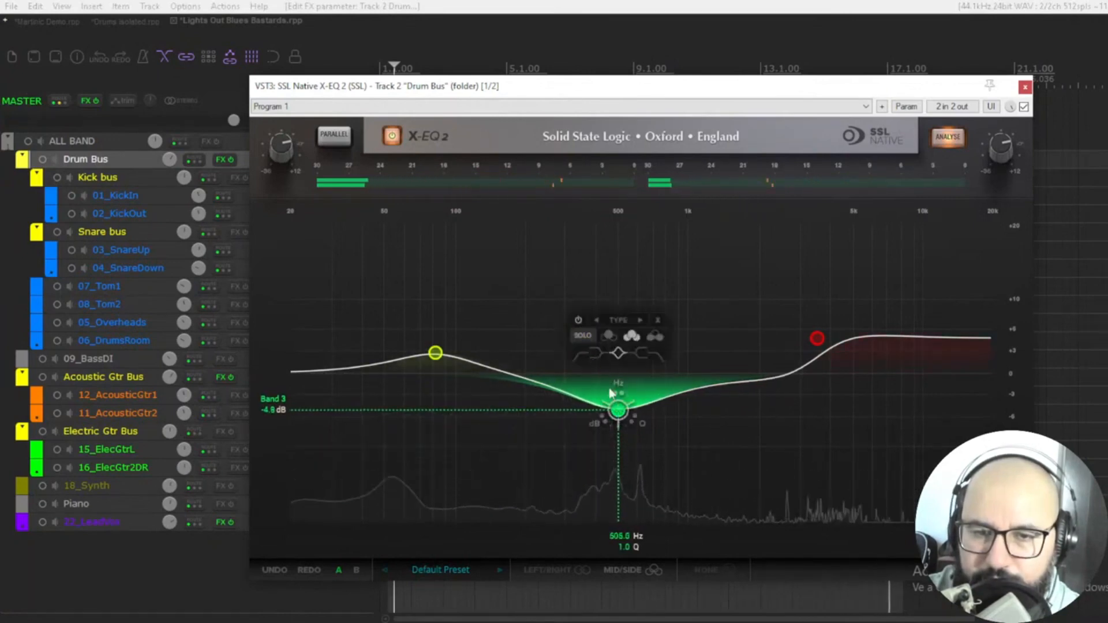
pyautogui.click(583, 336)
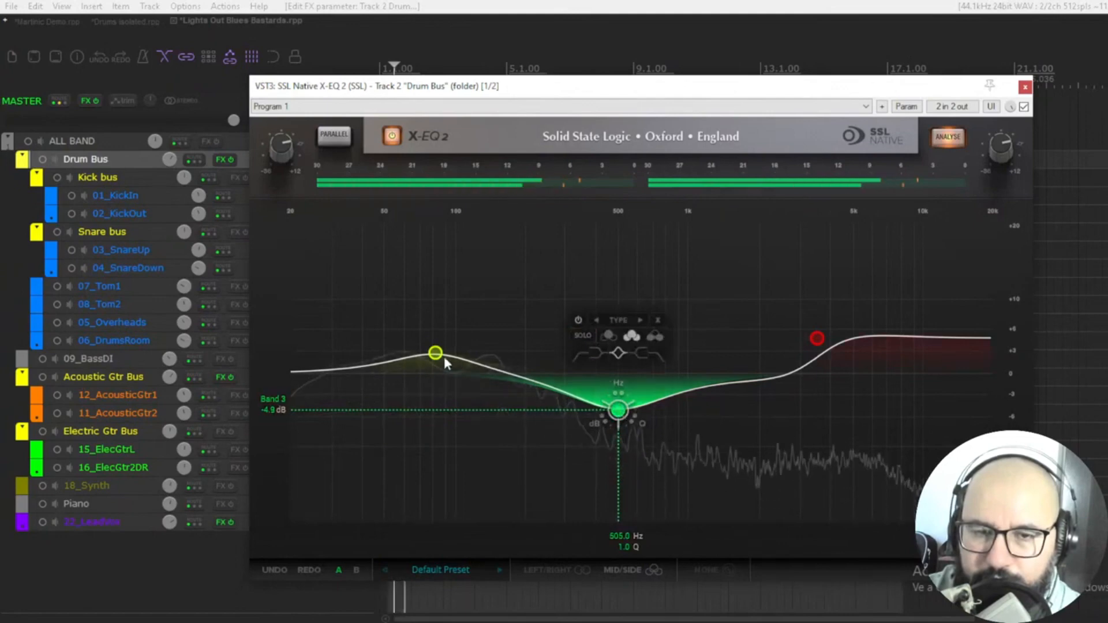
# Fine-tune the low bell band to about 85.5 Hz and 2.3 dB.
pyautogui.click(437, 354)
pyautogui.moveTo(441, 362); pyautogui.dragTo(444, 362)
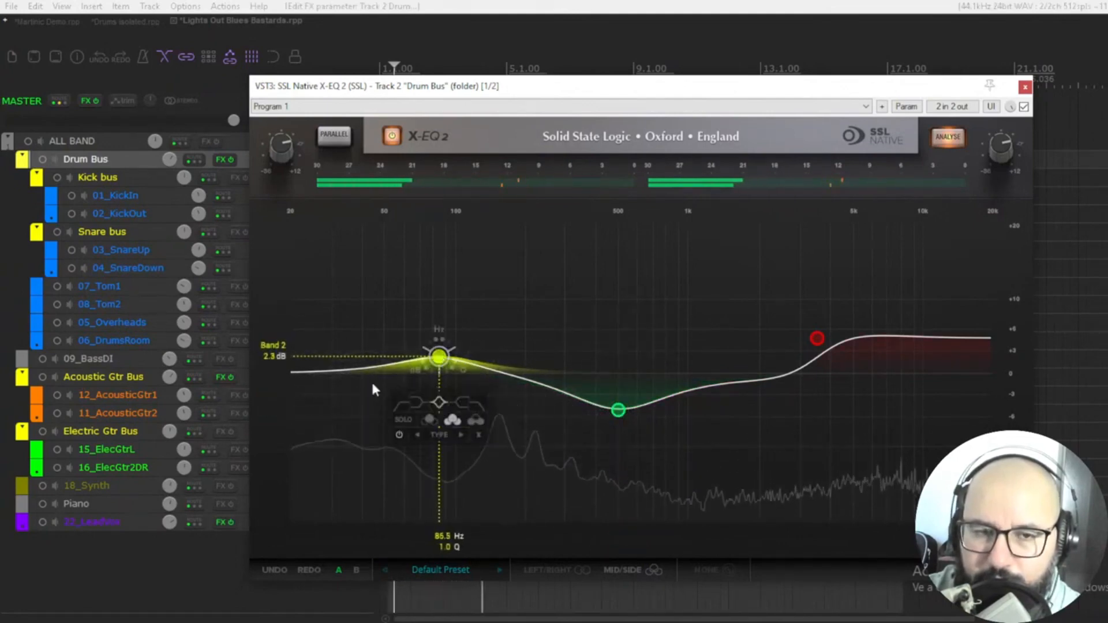
# Add a low-cut filter at about 43.6 Hz with a 30 dB/oct slope and toggle its solo.
pyautogui.click(301, 375)
pyautogui.moveTo(304, 376); pyautogui.dragTo(339, 382)
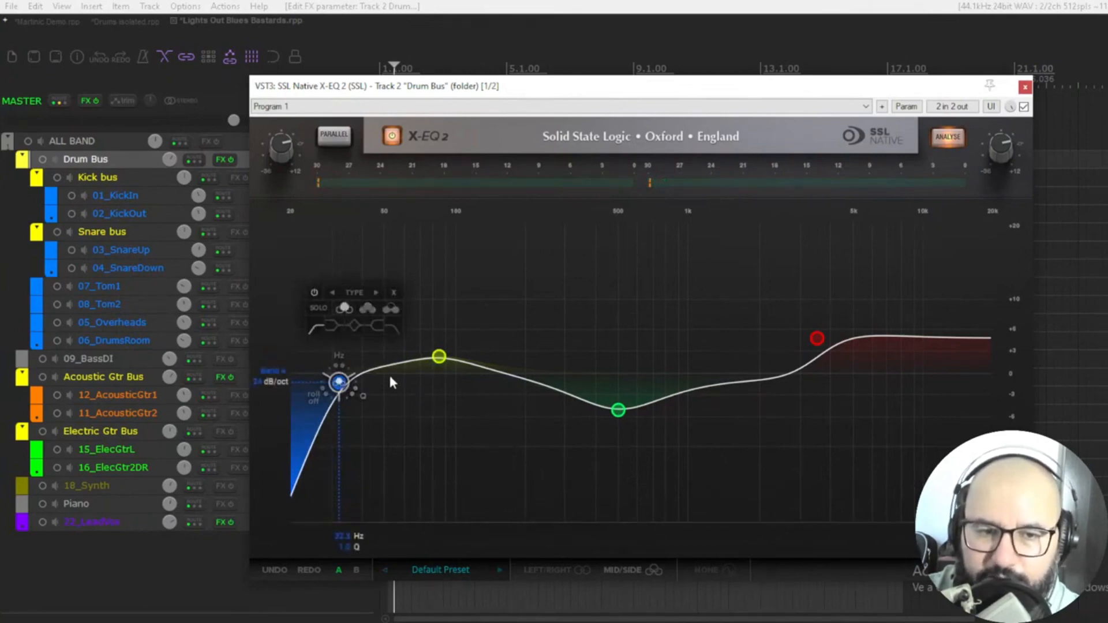
pyautogui.moveTo(339, 382); pyautogui.dragTo(367, 395)
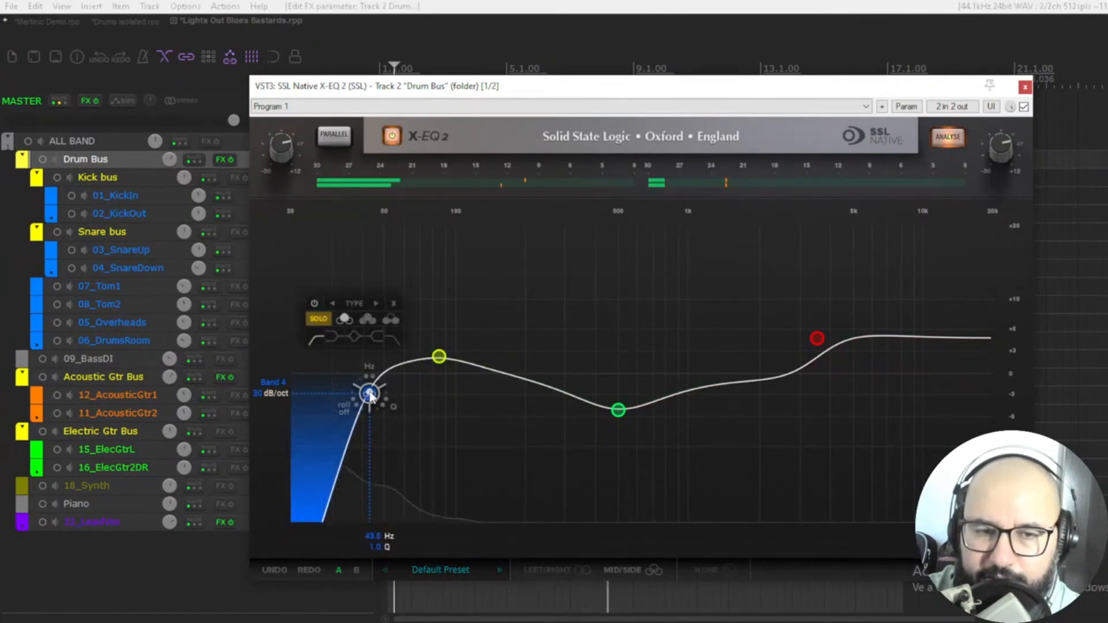
pyautogui.click(318, 320)
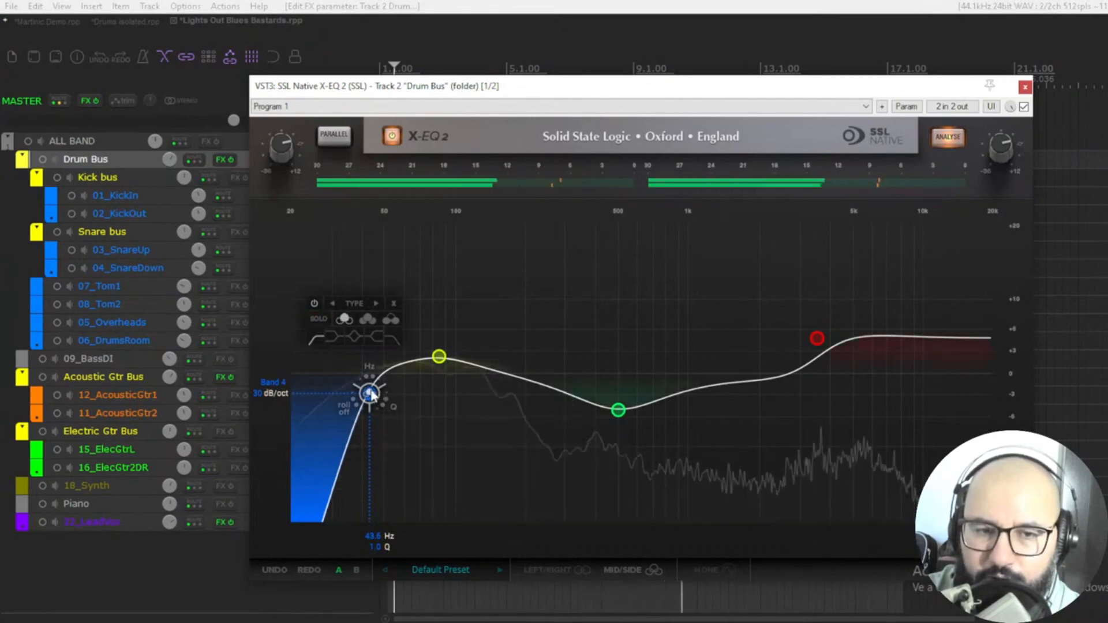
pyautogui.moveTo(370, 394); pyautogui.dragTo(367, 395)
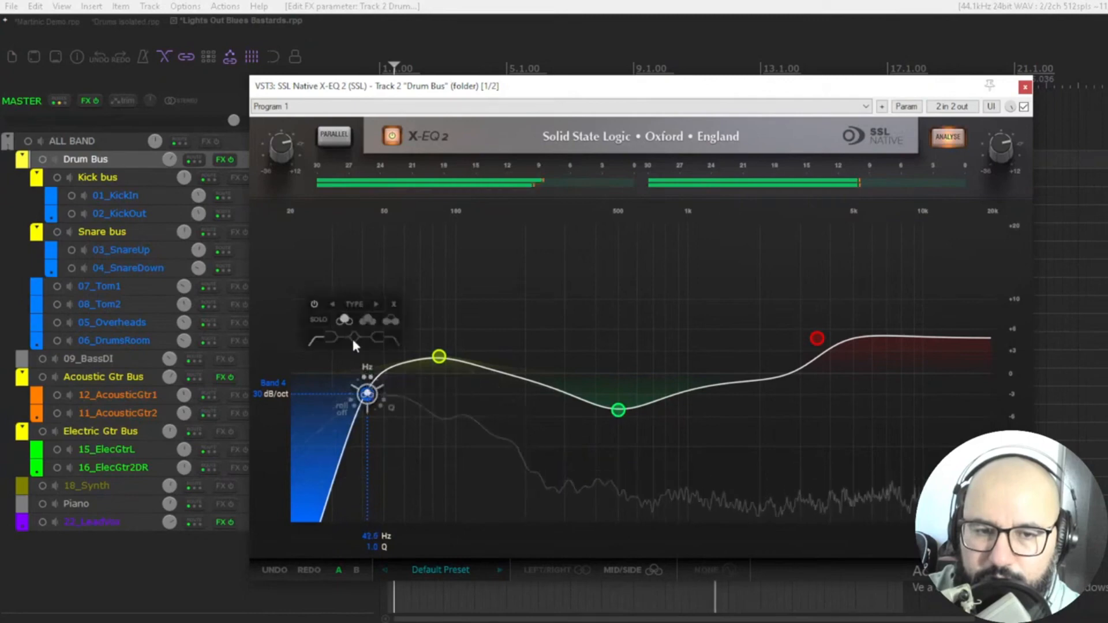
# Solo the low-cut band and then unsolo it to audition its effect.
pyautogui.click(322, 321)
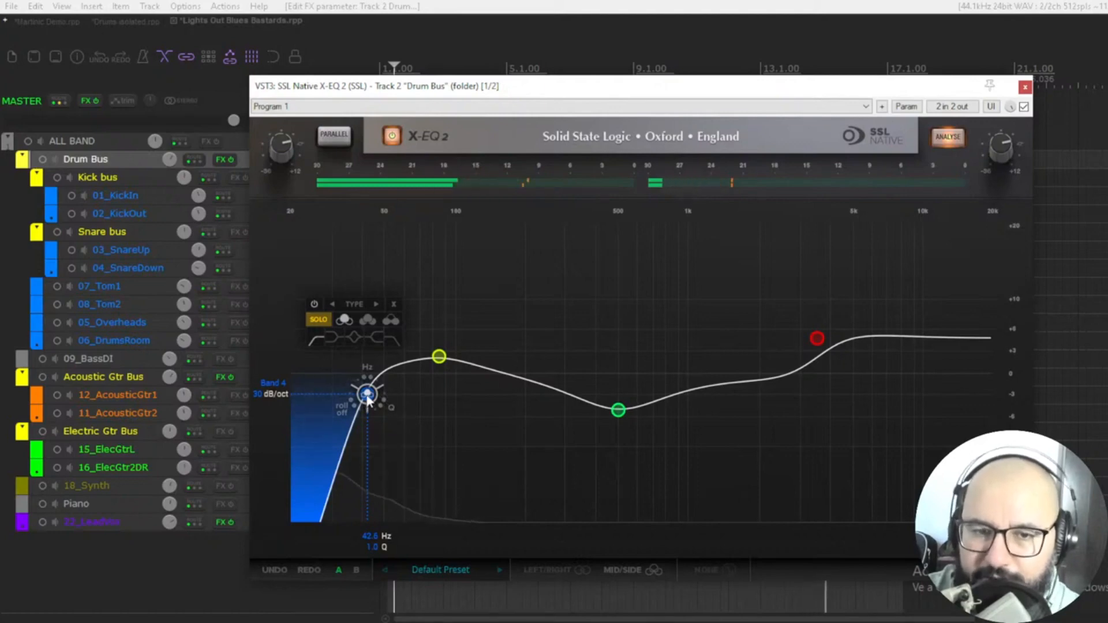
pyautogui.click(320, 322)
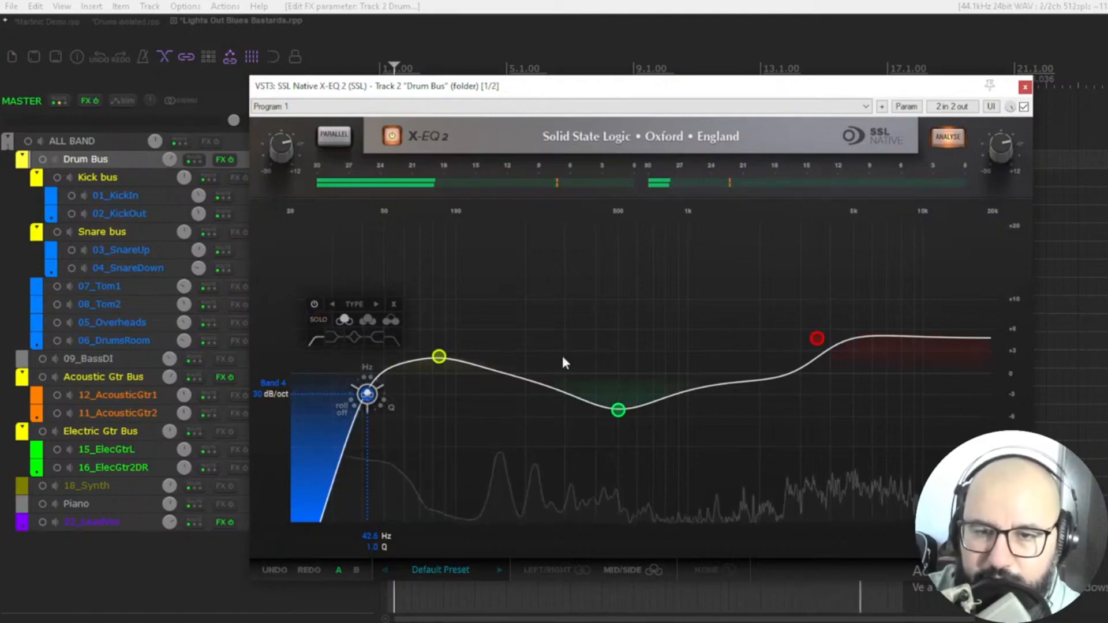
# Solo the high shelf band and raise its gain to about 5.4 dB near 3.6 kHz.
pyautogui.moveTo(818, 339)
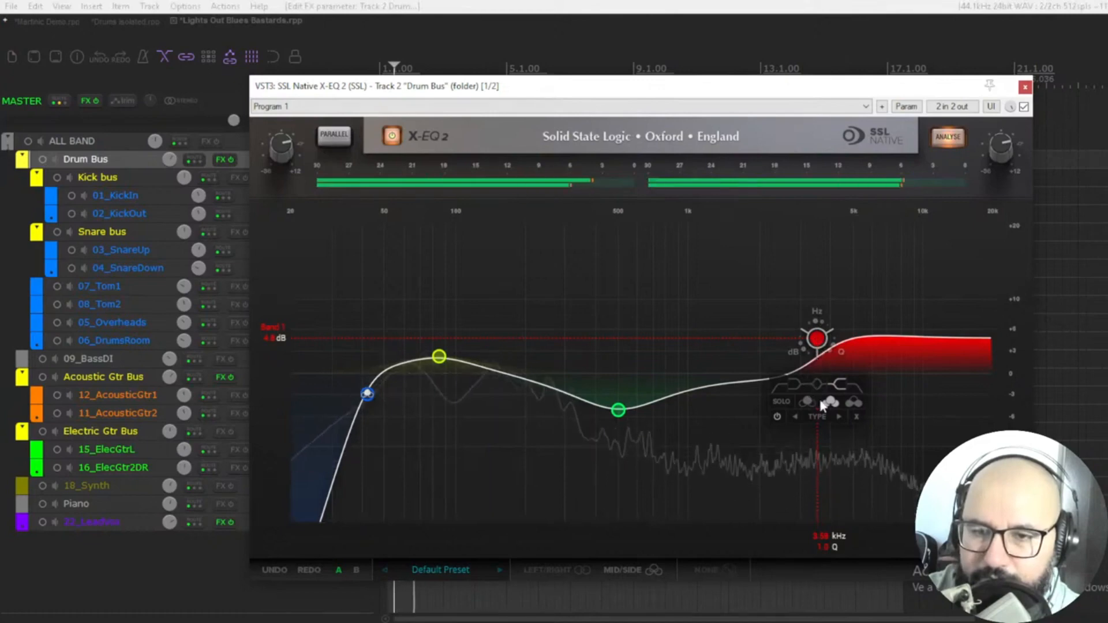
pyautogui.click(852, 404)
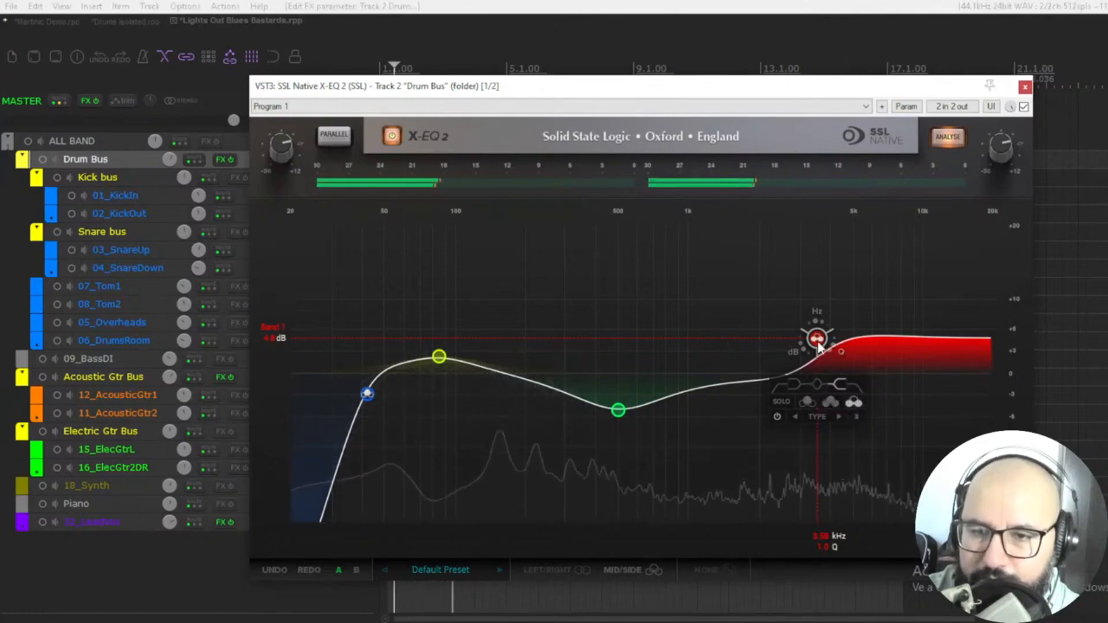
pyautogui.click(781, 404)
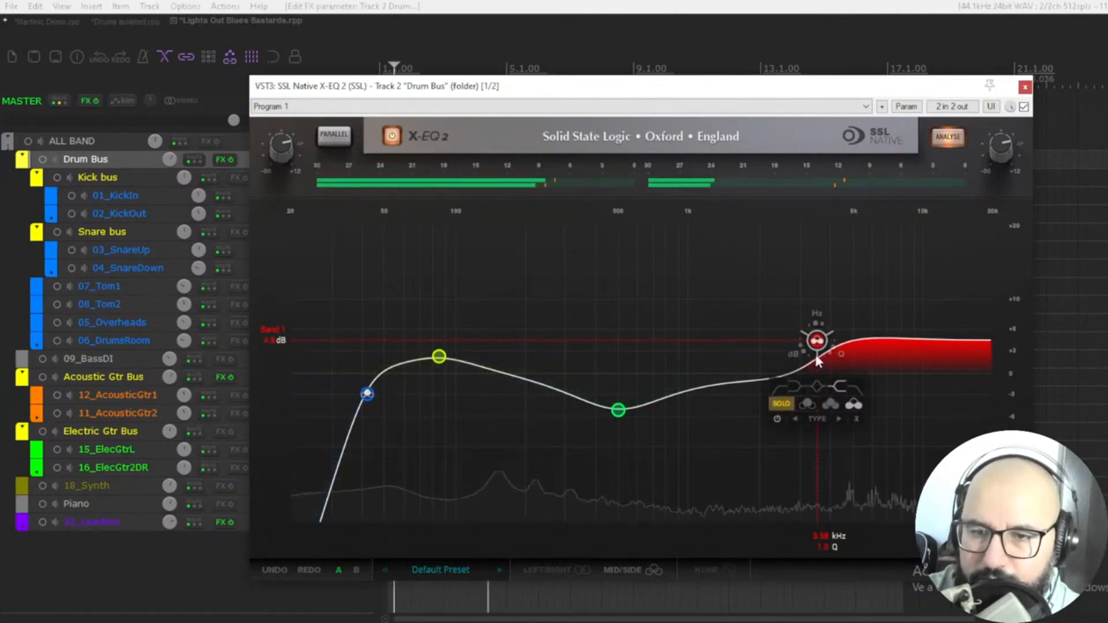
pyautogui.moveTo(818, 340); pyautogui.dragTo(820, 335)
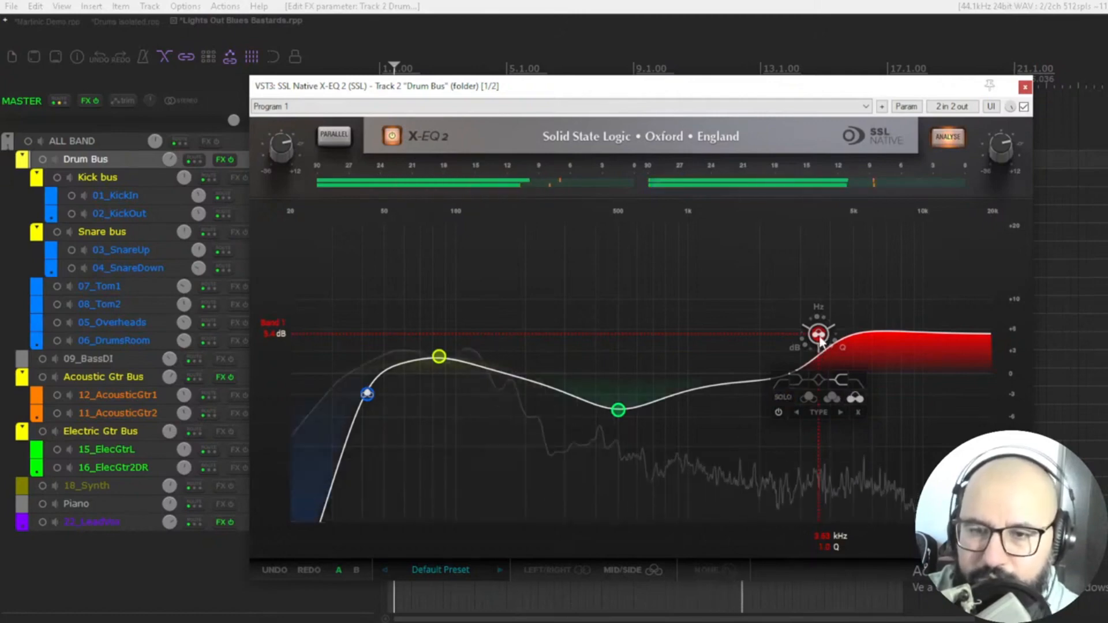
pyautogui.moveTo(818, 334)
pyautogui.mouseDown()
pyautogui.moveTo(819, 318)
pyautogui.moveTo(821, 338)
pyautogui.mouseUp()
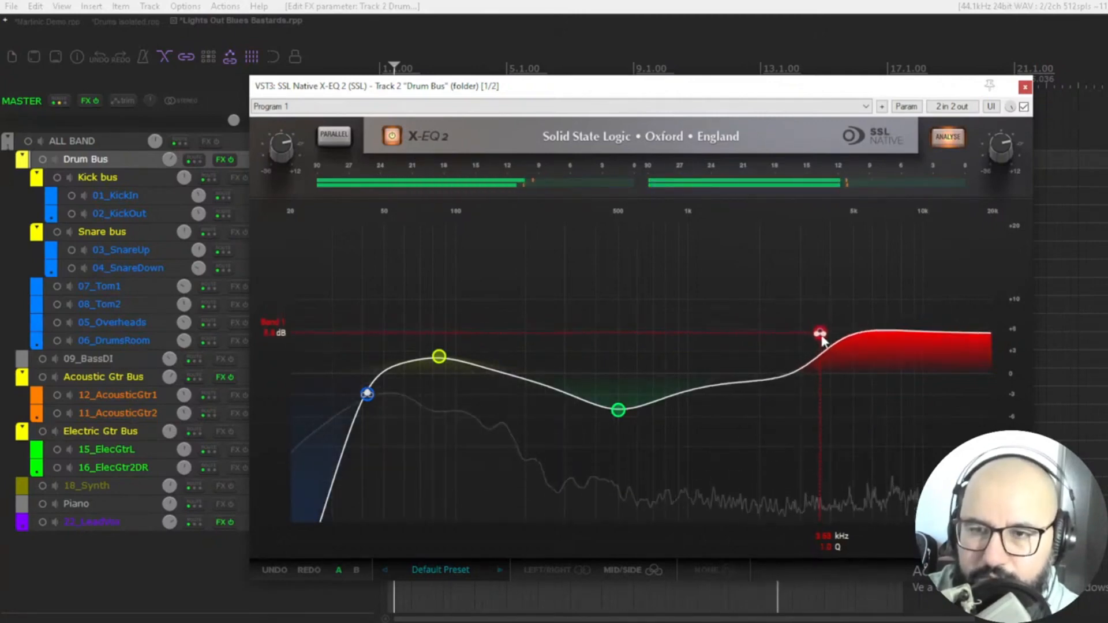
# Make the mid cut shallower, nudge it slightly higher in frequency, and close the EQ window.
pyautogui.moveTo(618, 410); pyautogui.dragTo(618, 400)
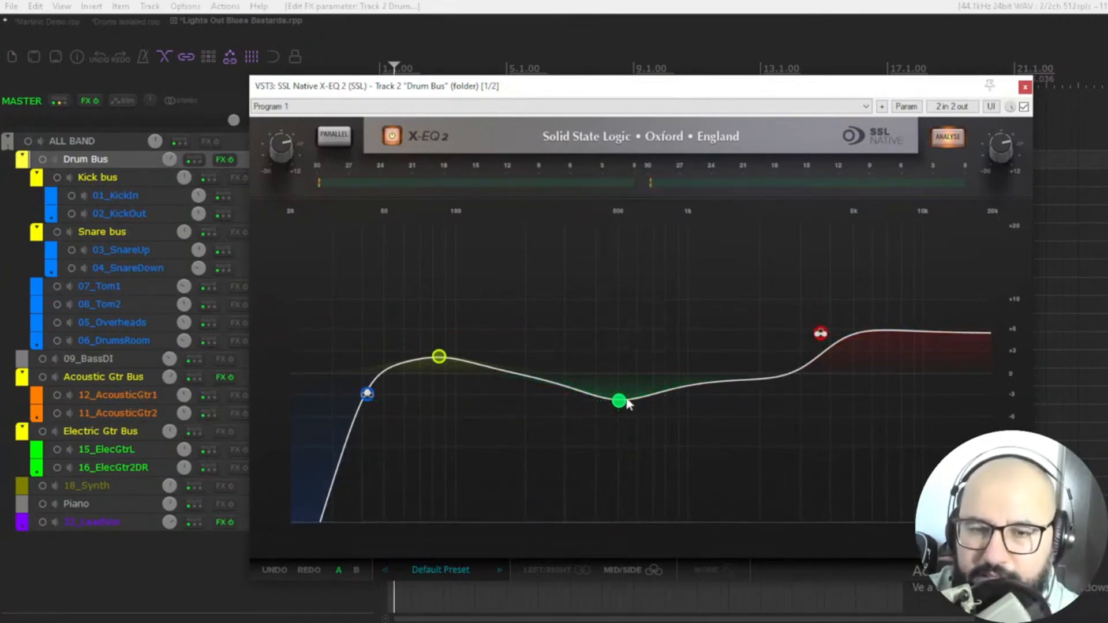
pyautogui.moveTo(627, 401); pyautogui.dragTo(632, 401)
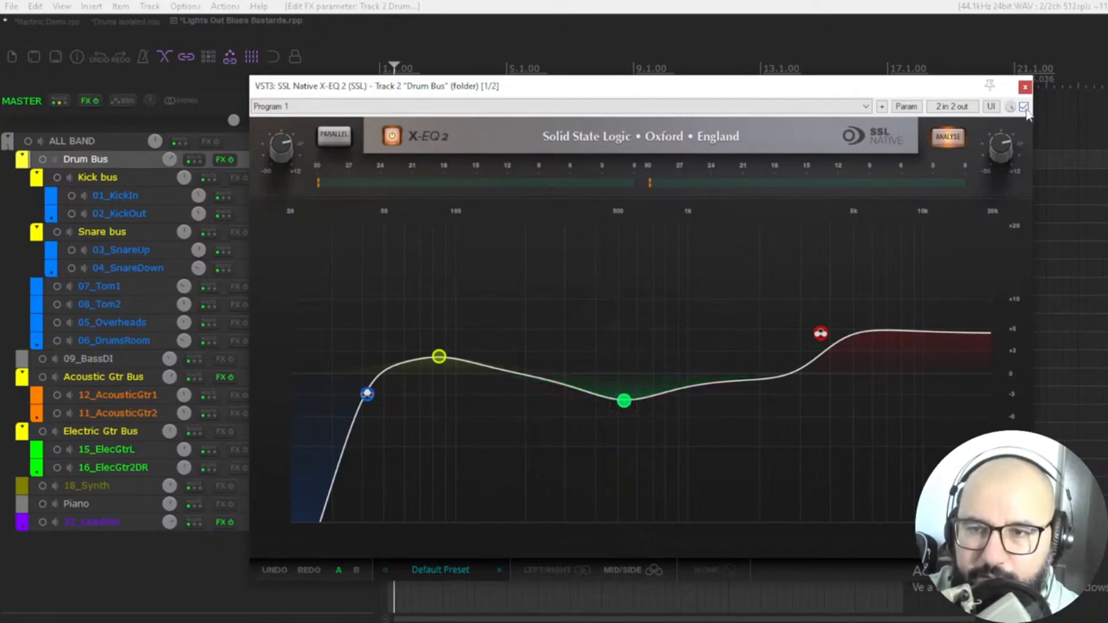
pyautogui.click(1025, 88)
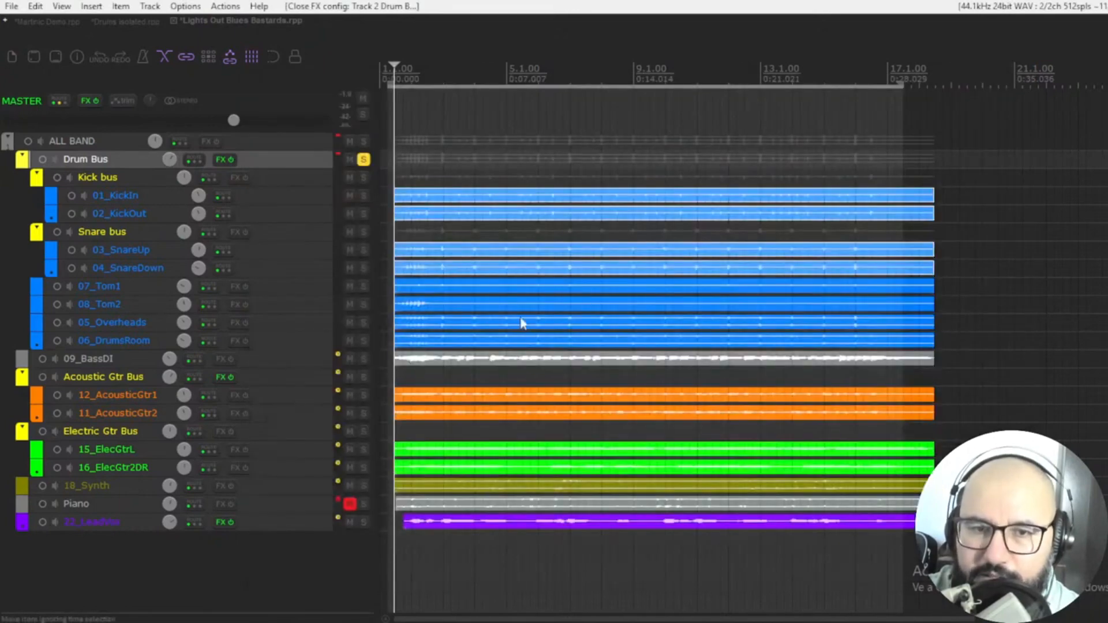
# Unsolo the Drum Bus and solo the Acoustic Gtr Bus track.
pyautogui.click(363, 160)
pyautogui.click(363, 377)
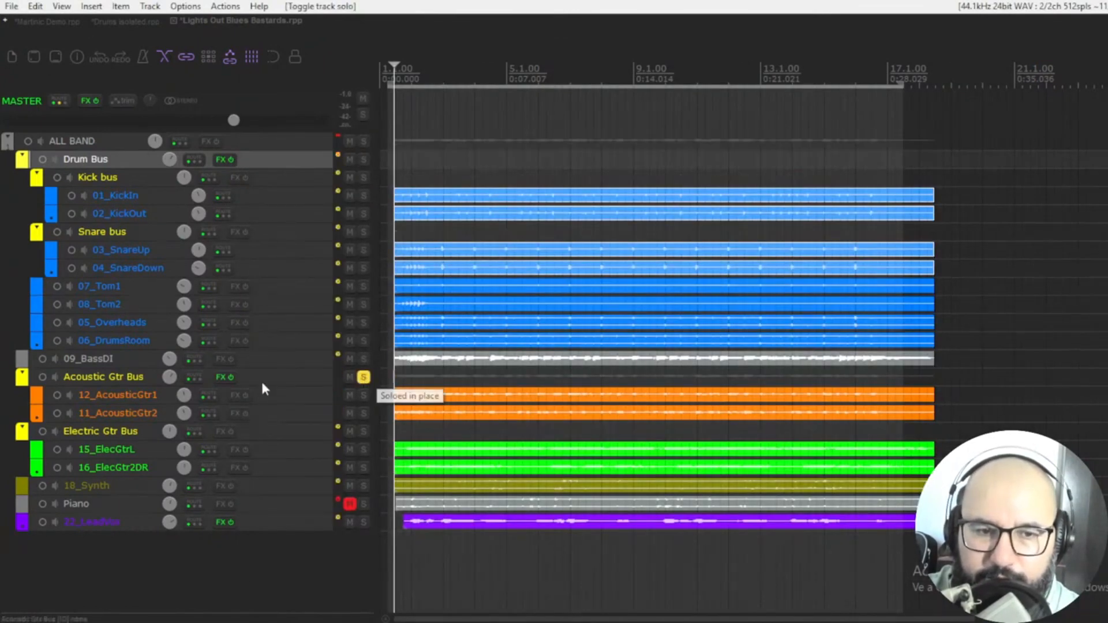
# Open the Acoustic Gtr Bus's X-EQ 2 plugin window and enable the plugin.
pyautogui.rightClick(214, 381)
pyautogui.click(249, 393)
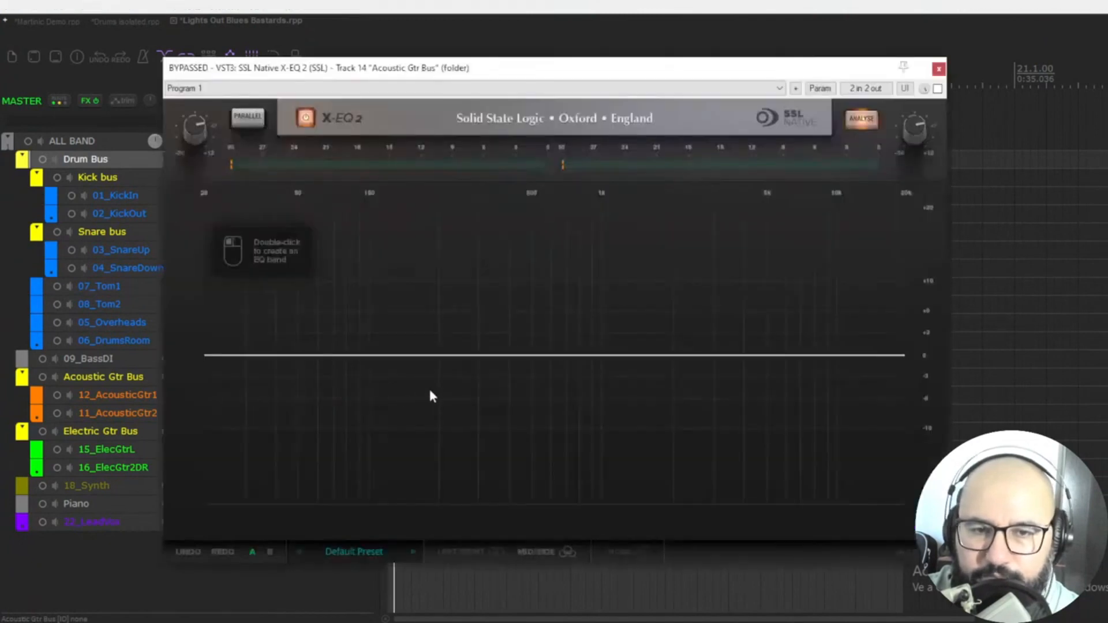
pyautogui.moveTo(553, 80); pyautogui.dragTo(598, 80)
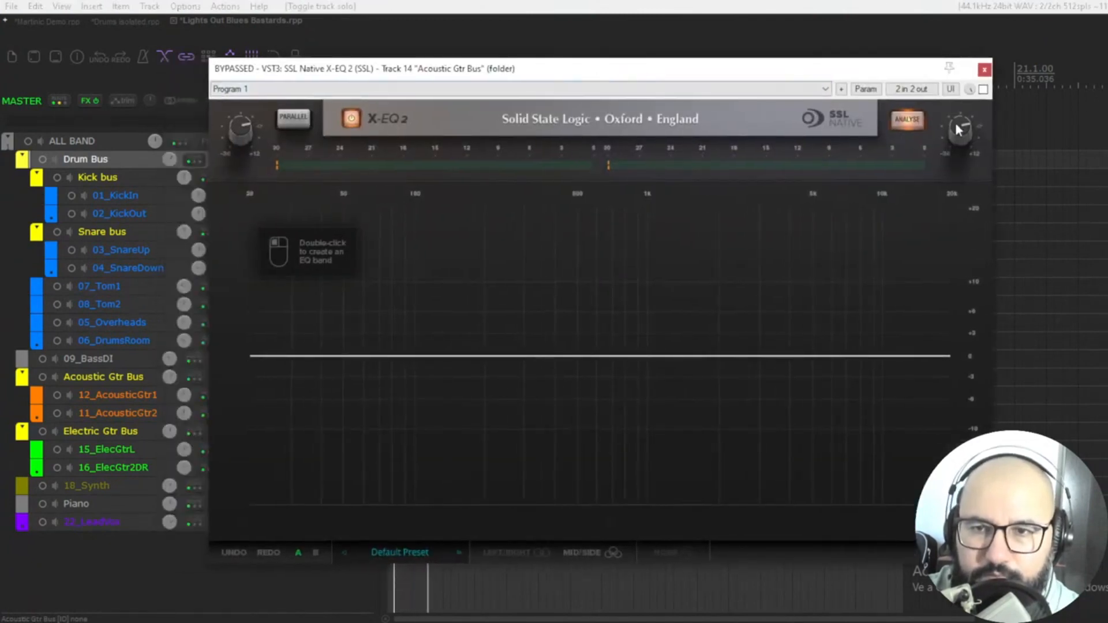
pyautogui.click(984, 90)
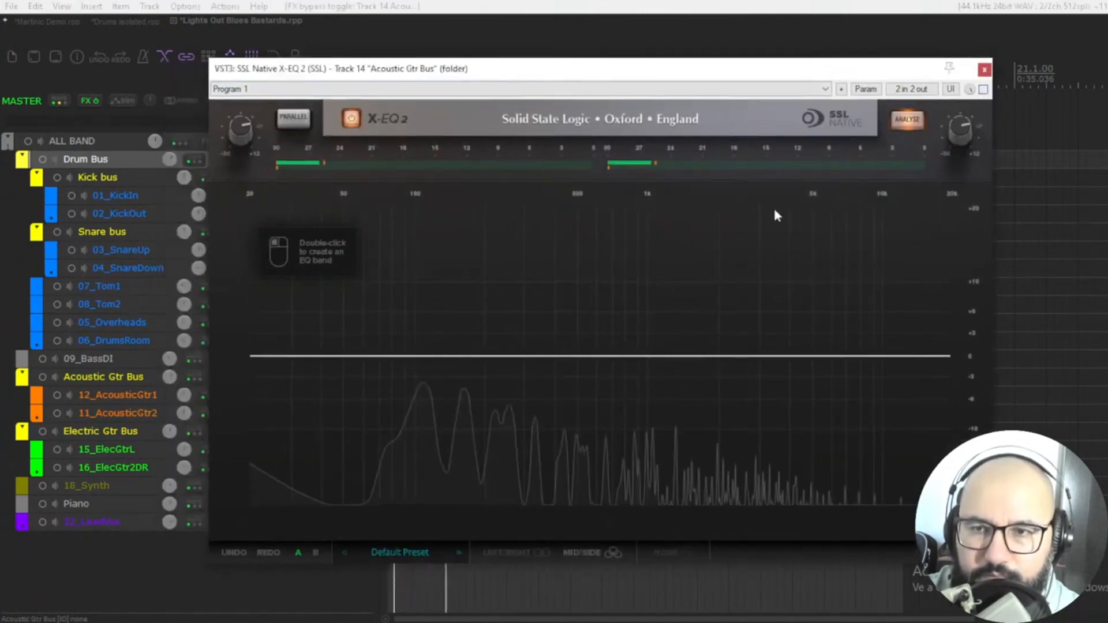
# Add a bell band around 8 kHz boosted about 8 dB.
pyautogui.doubleClick(718, 359)
pyautogui.moveTo(720, 362); pyautogui.dragTo(860, 296)
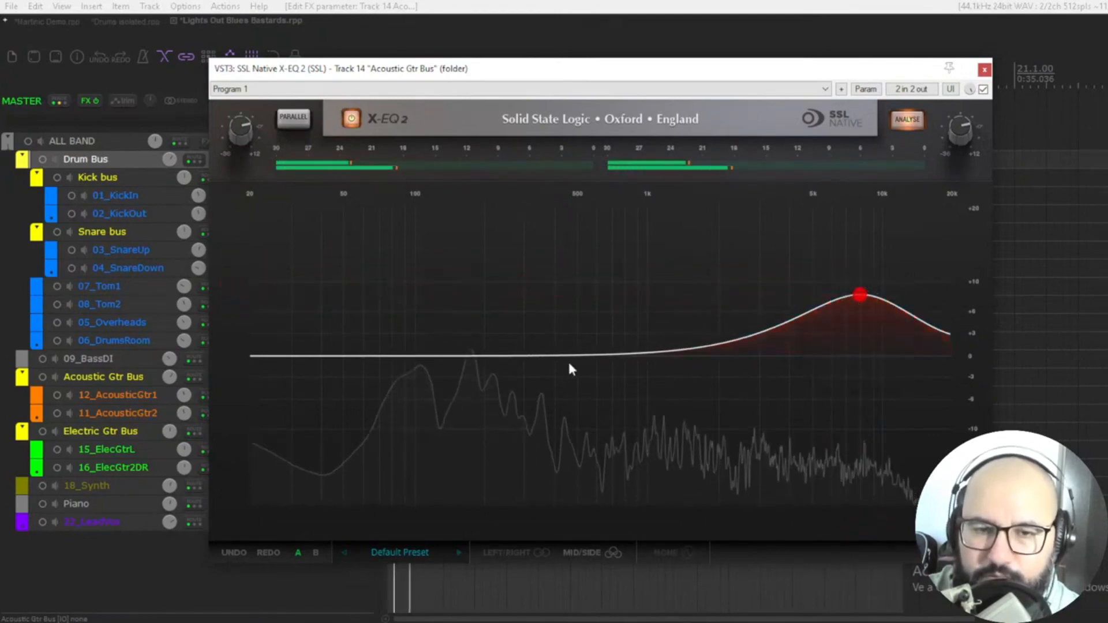
# Add a soloed narrow bell boost with Q about 4.4 and sweep it to about 185.8 Hz.
pyautogui.click(470, 355)
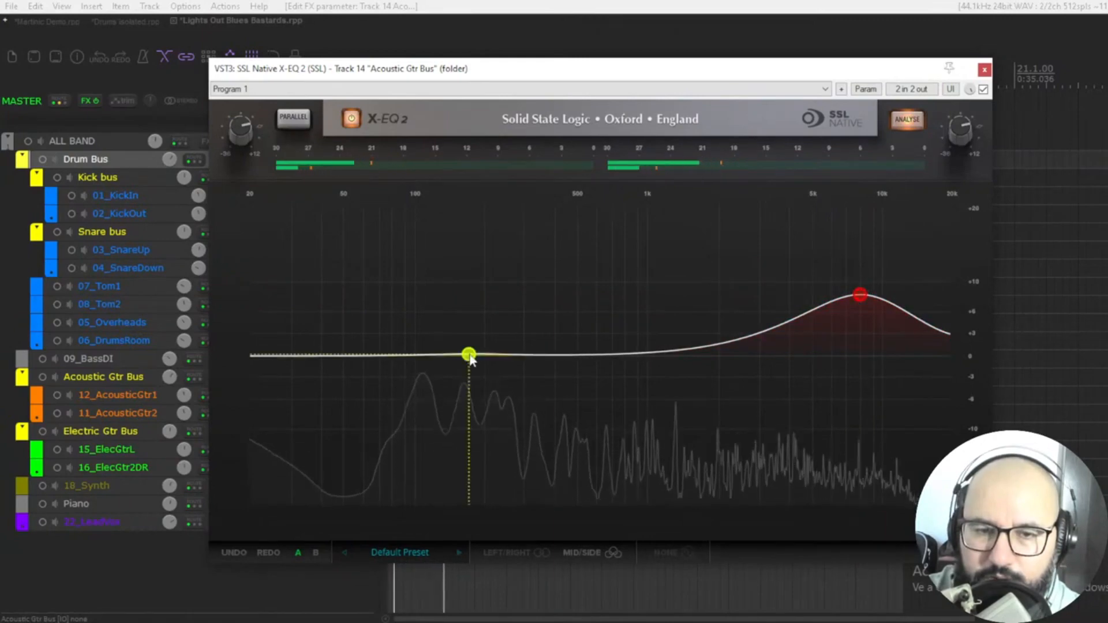
pyautogui.moveTo(468, 354); pyautogui.dragTo(460, 335)
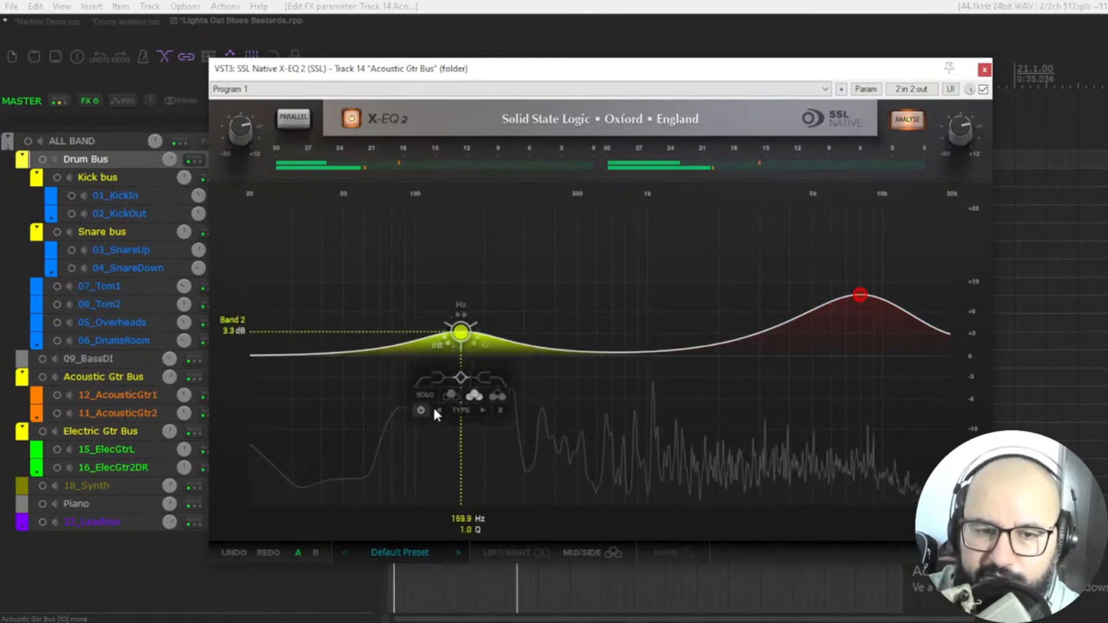
pyautogui.moveTo(459, 337); pyautogui.dragTo(508, 258)
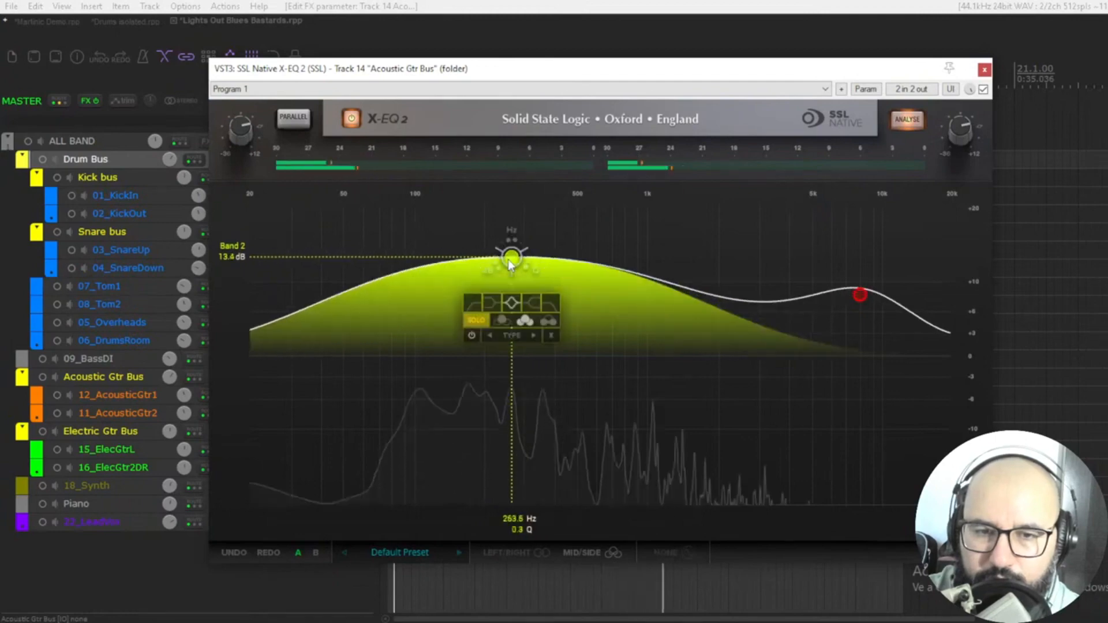
pyautogui.scroll(5, 510, 261)
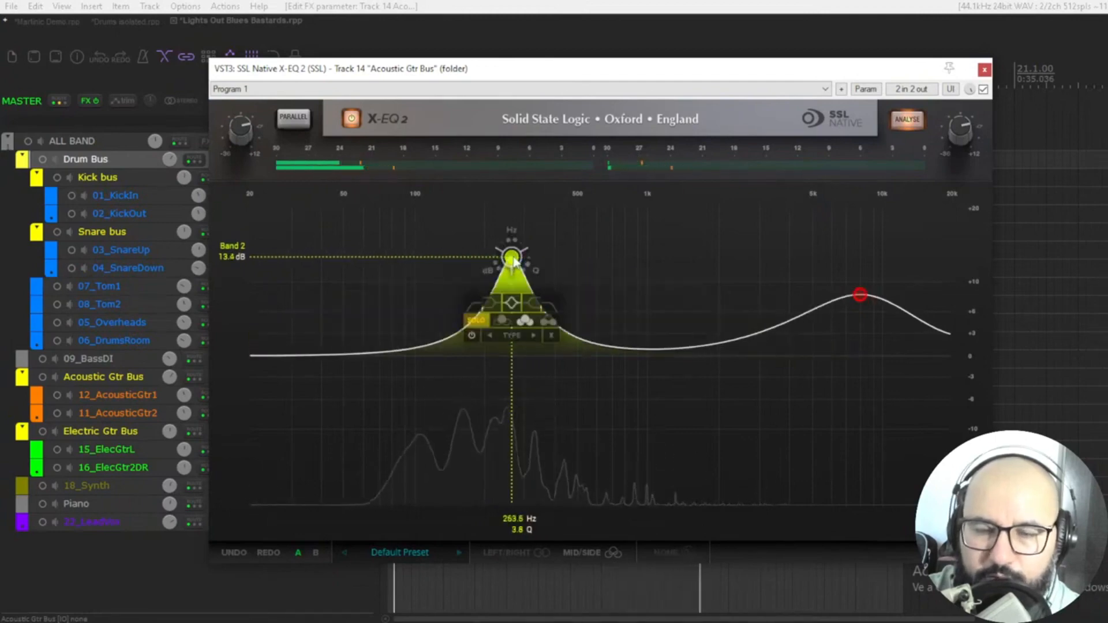
pyautogui.moveTo(514, 261); pyautogui.dragTo(507, 269)
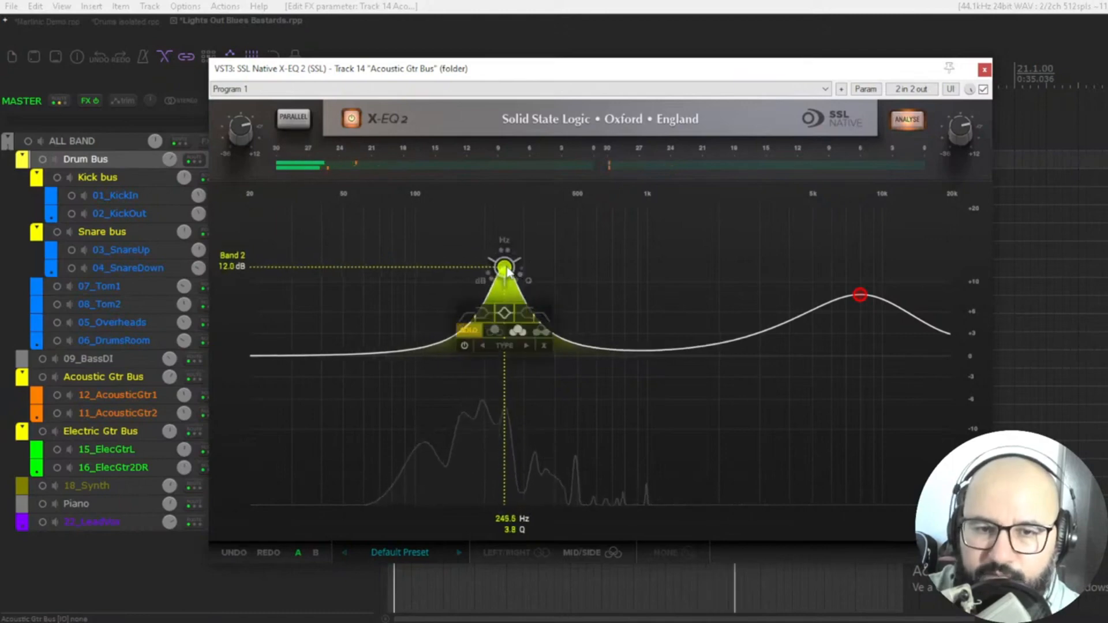
pyautogui.scroll(1, 508, 270)
pyautogui.moveTo(505, 269); pyautogui.dragTo(478, 256)
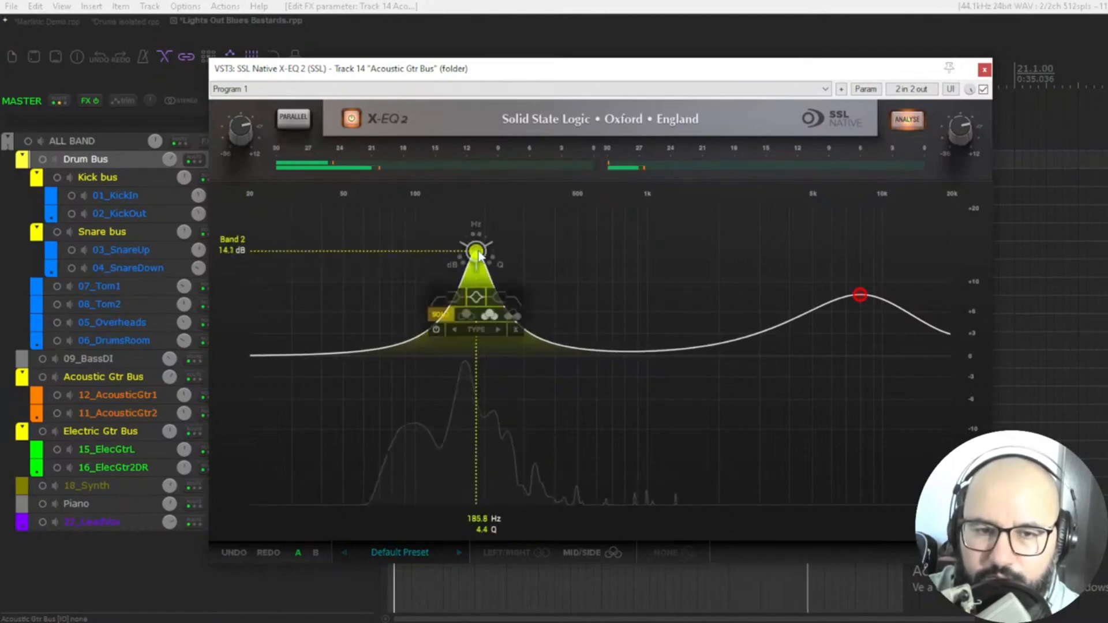
# Unsolo that band and turn it into a cut of about -3 dB.
pyautogui.click(439, 319)
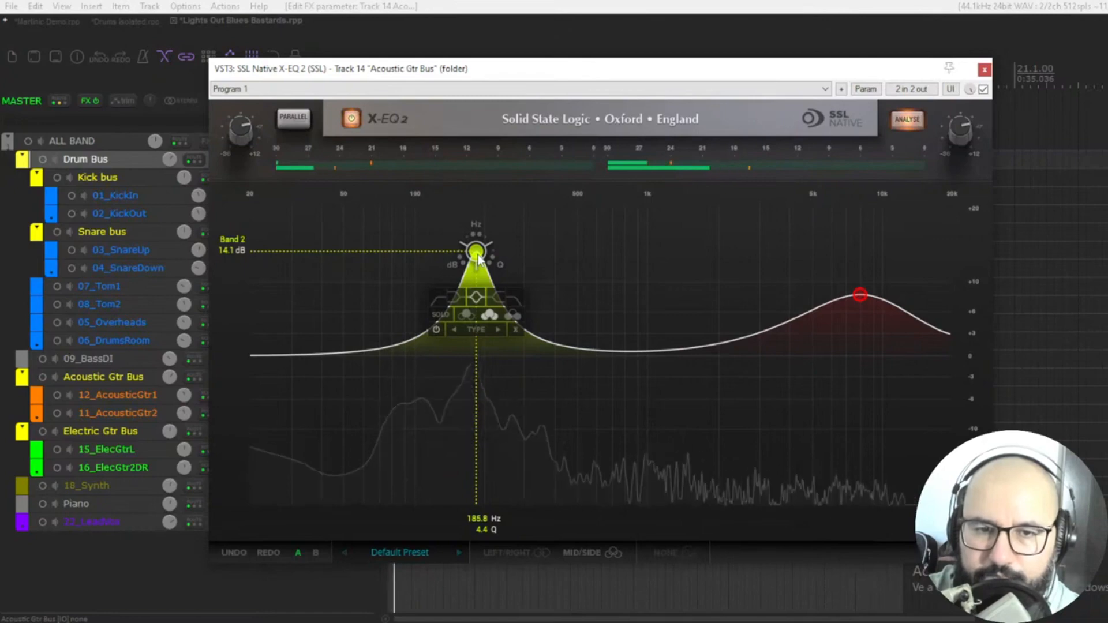
pyautogui.moveTo(471, 259); pyautogui.dragTo(463, 409)
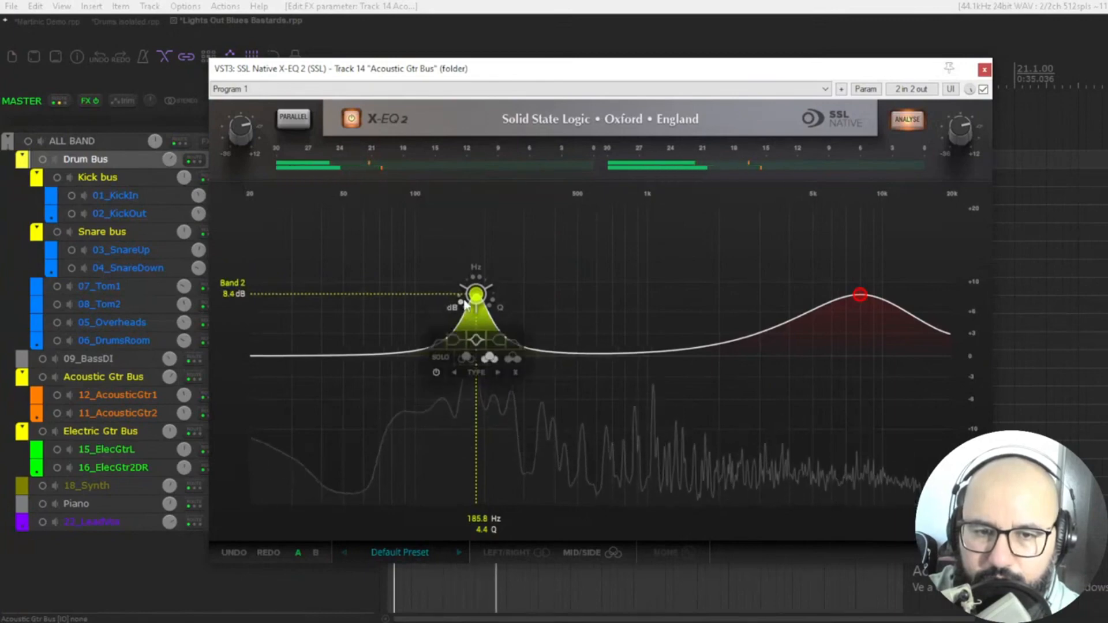
pyautogui.moveTo(466, 304); pyautogui.dragTo(475, 385)
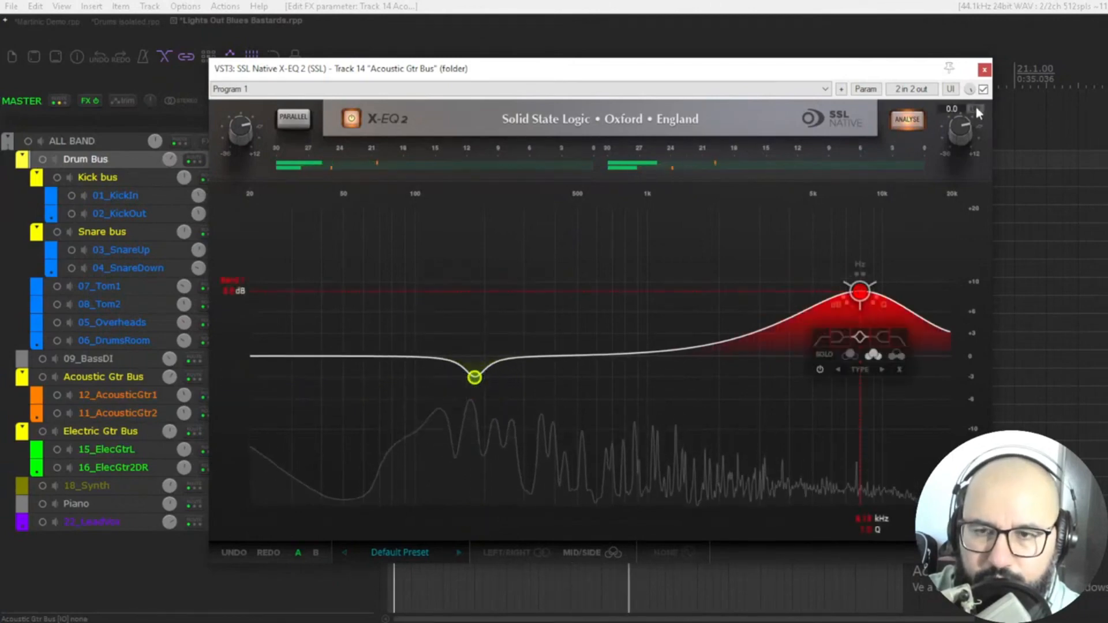
# Compare the acoustic bus EQ bypassed and active.
pyautogui.click(983, 90)
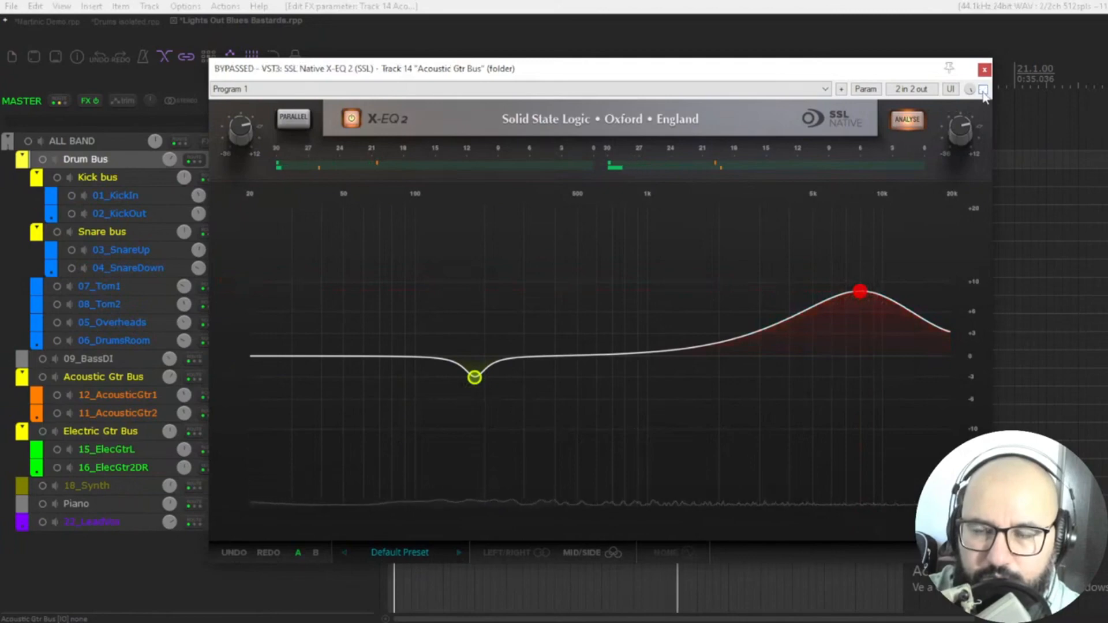
pyautogui.click(983, 90)
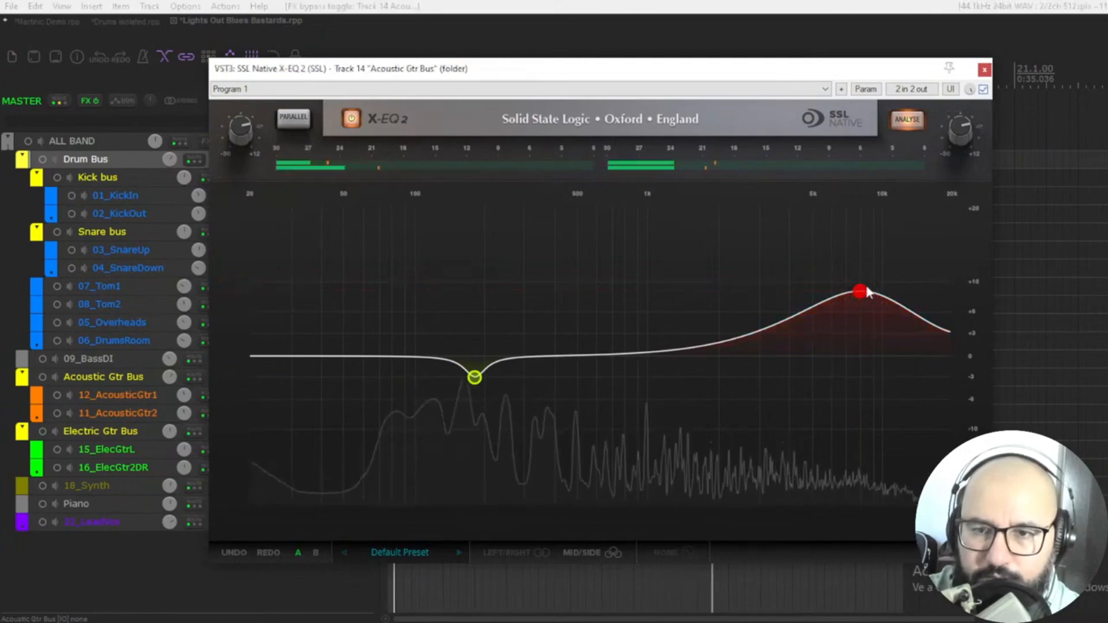
pyautogui.click(861, 302)
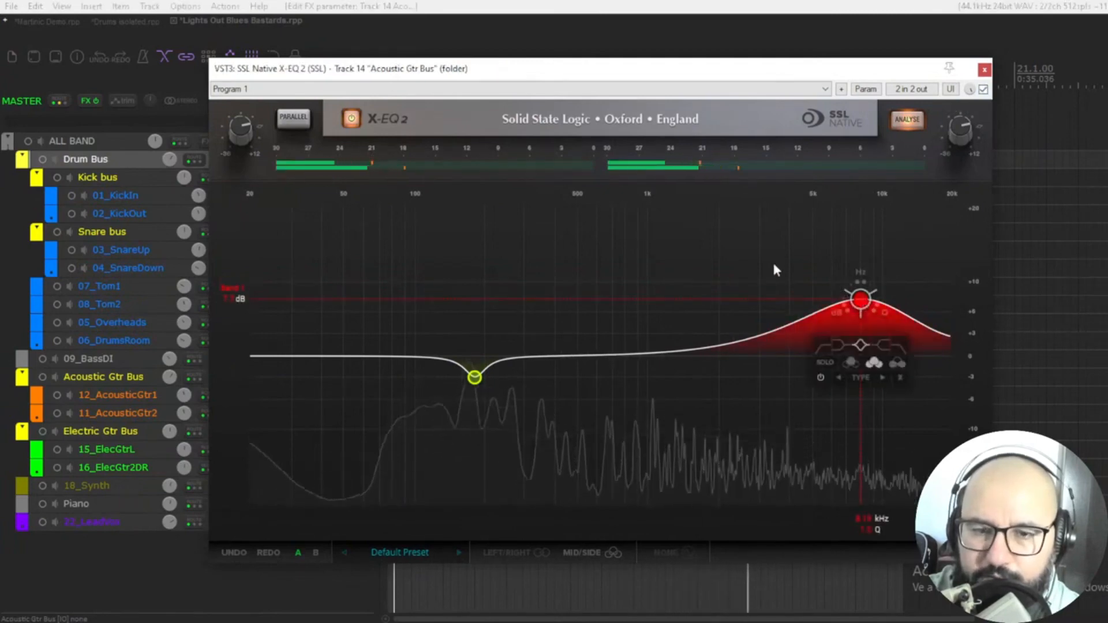
pyautogui.click(983, 90)
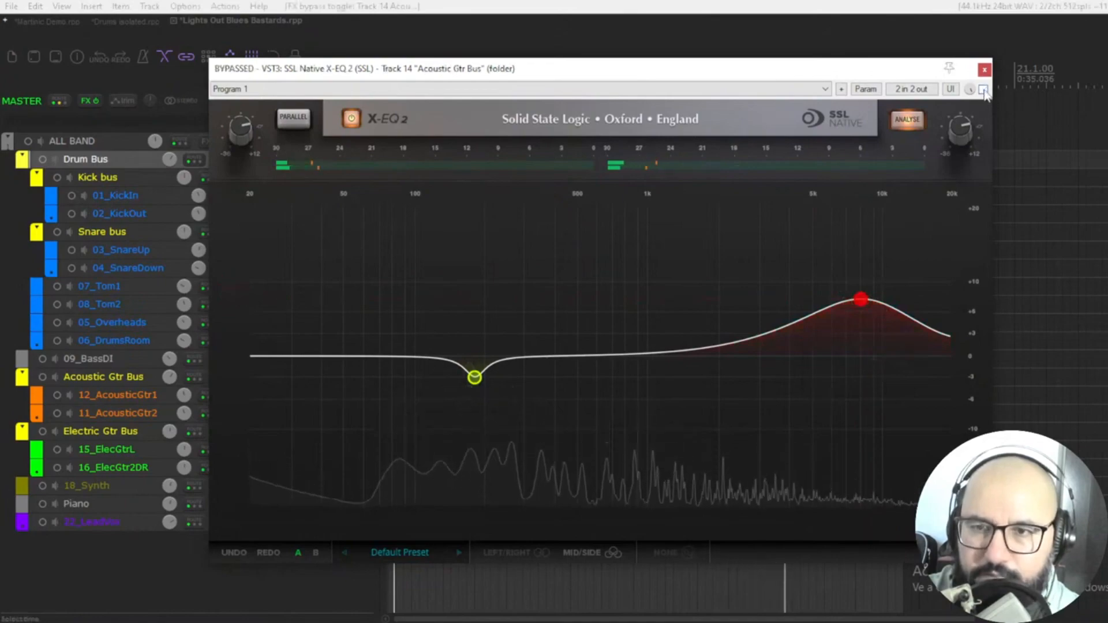
pyautogui.click(983, 89)
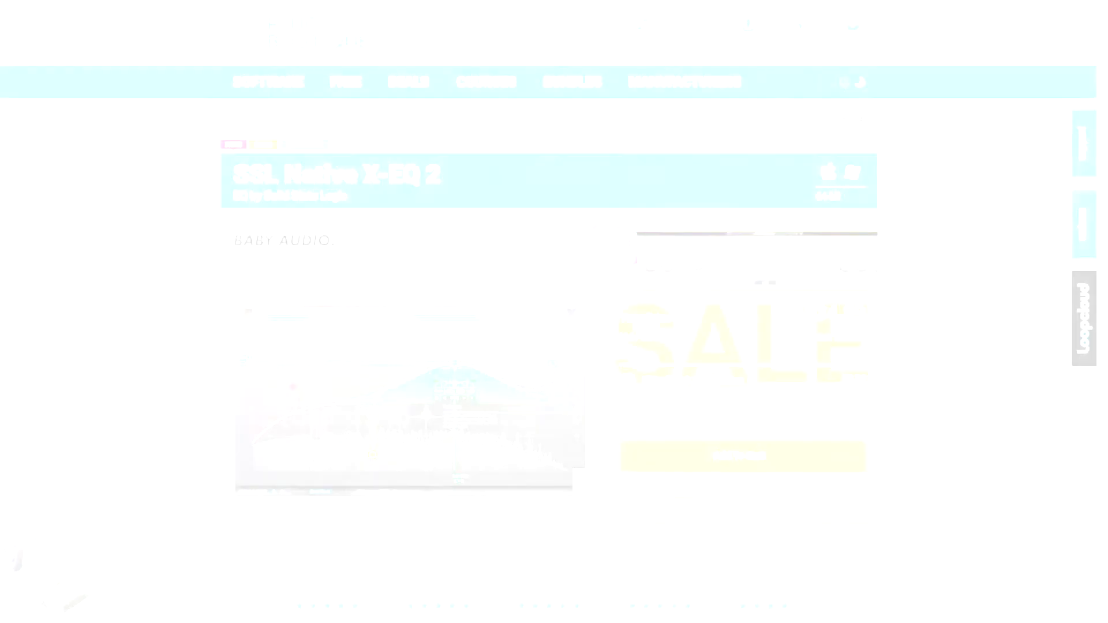